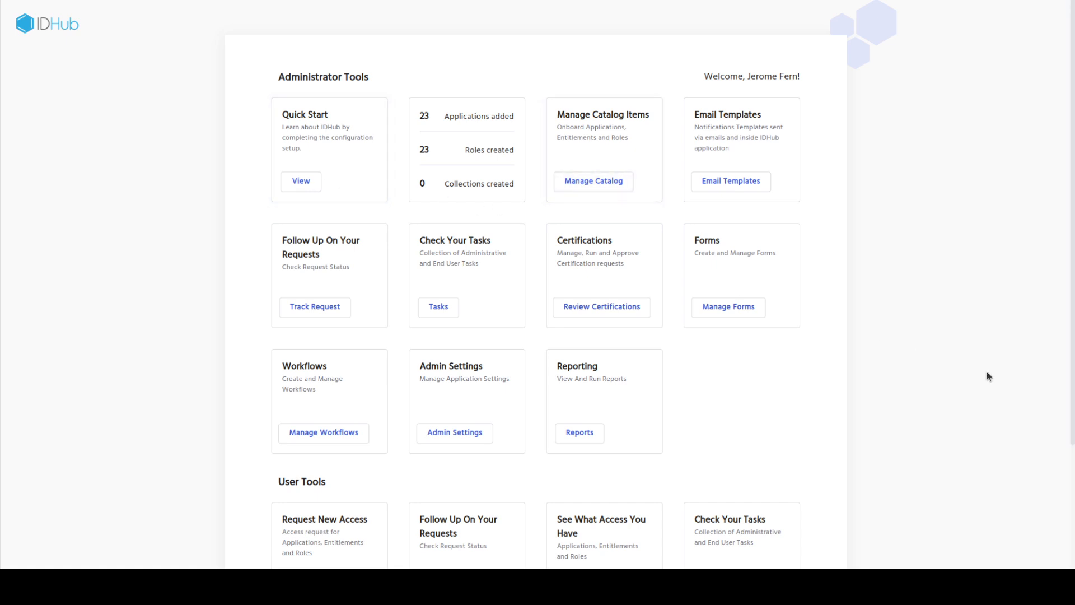
From Request Access, filter the catalog to Services and add Create New User to the cart
{"action": "scroll", "coordinate": [981, 371], "scroll_direction": "down", "scroll_amount": 3}
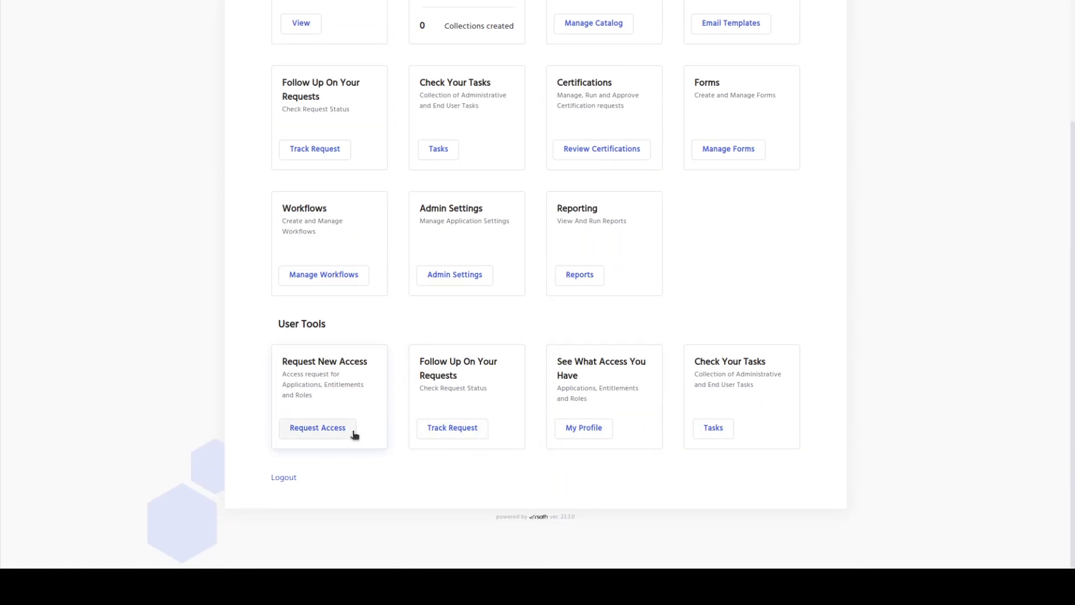
{"action": "left_click", "coordinate": [354, 435]}
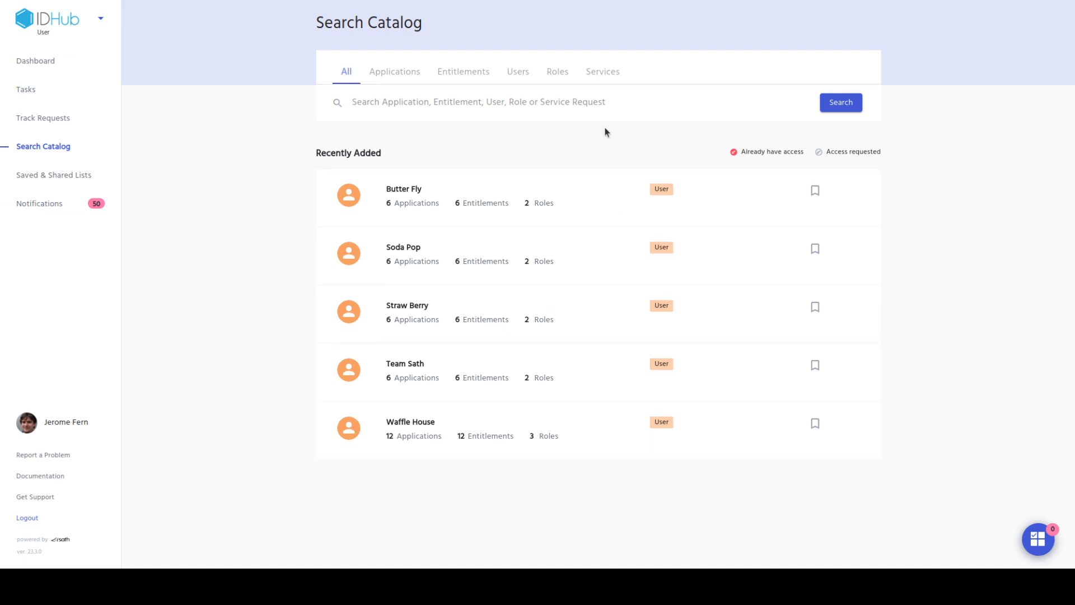
{"action": "left_click", "coordinate": [603, 78]}
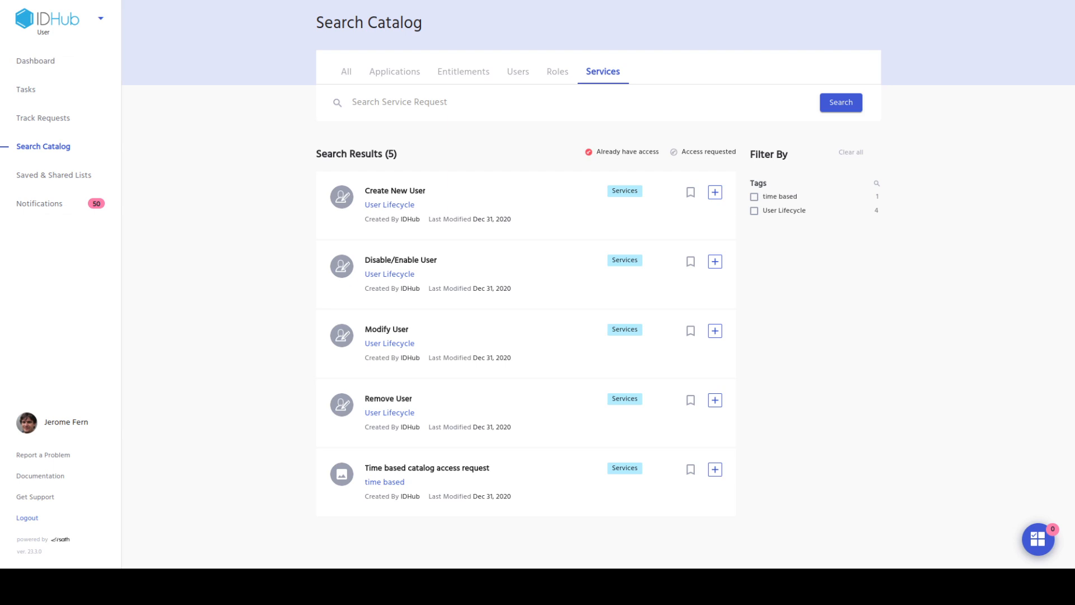
{"action": "left_click", "coordinate": [716, 194]}
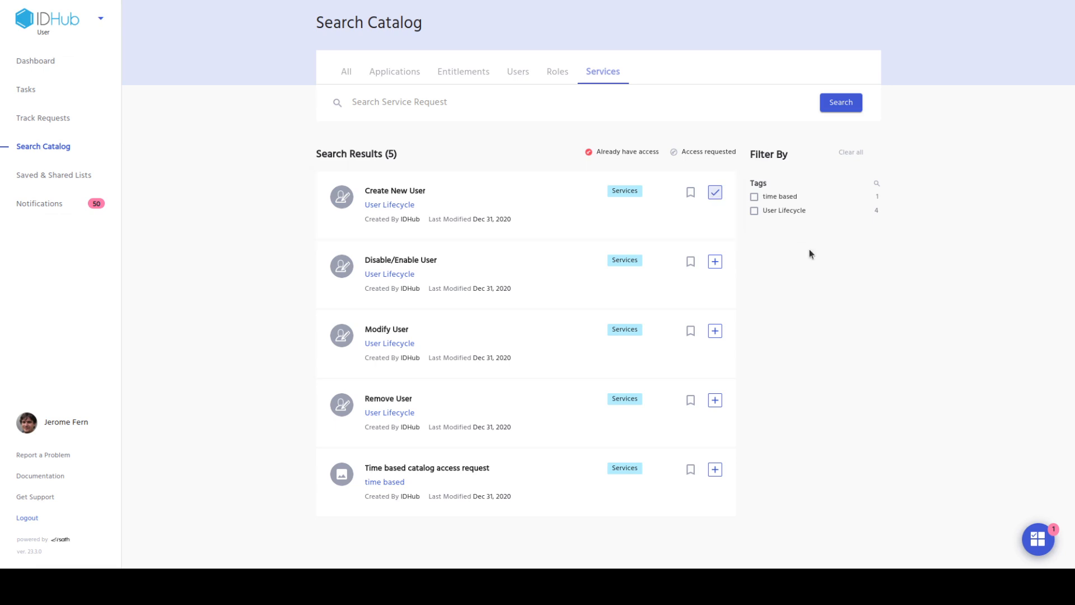
Search IDHub's Users catalog for the new hire's full name, find no match, then switch to Azure
{"action": "left_click", "coordinate": [518, 73]}
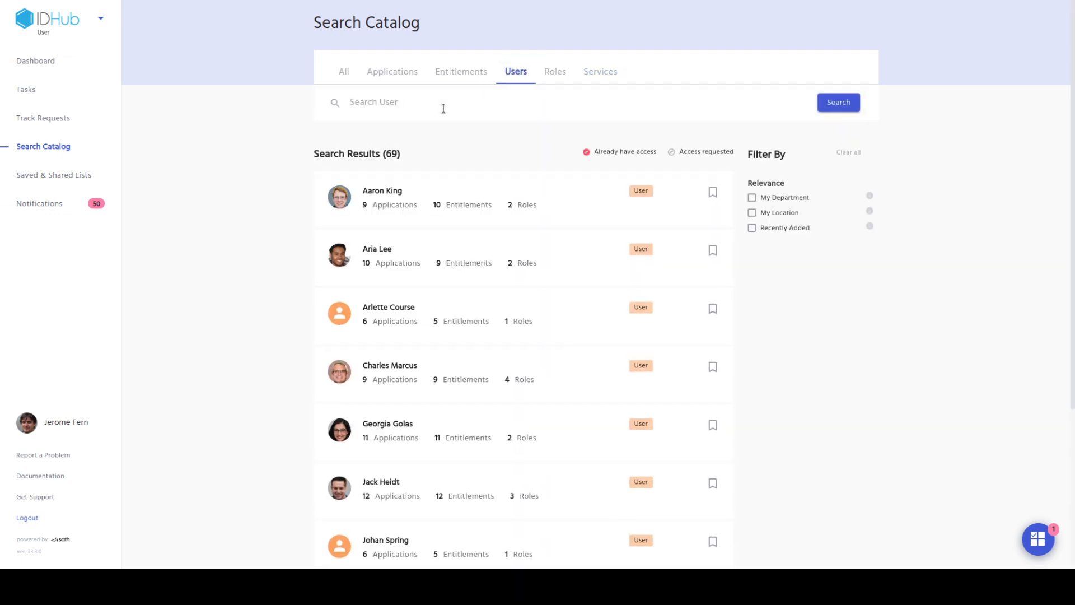
{"action": "left_click", "coordinate": [448, 111]}
{"action": "key", "text": "Return"}
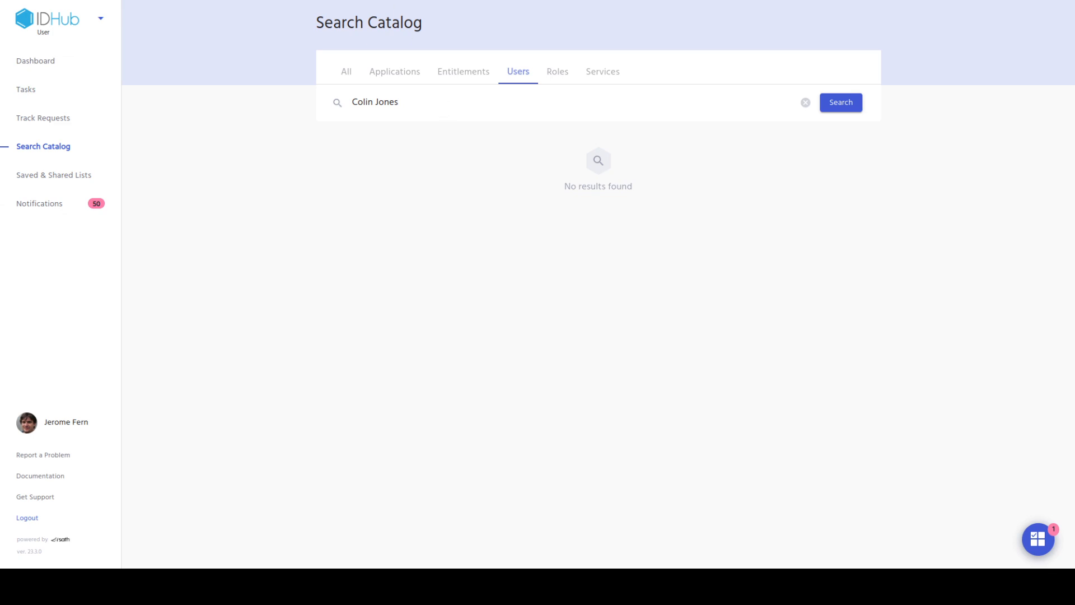
{"action": "key", "text": "alt+Tab"}
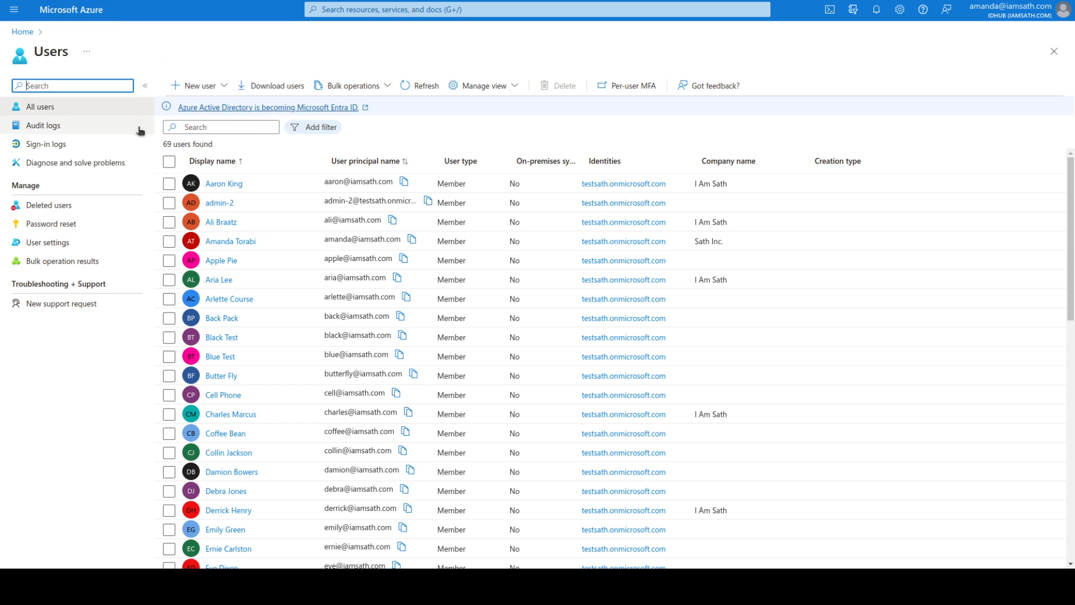
Refresh Azure's Users list and search it for the new hire's name, confirming 0 users found
{"action": "left_click", "coordinate": [58, 0]}
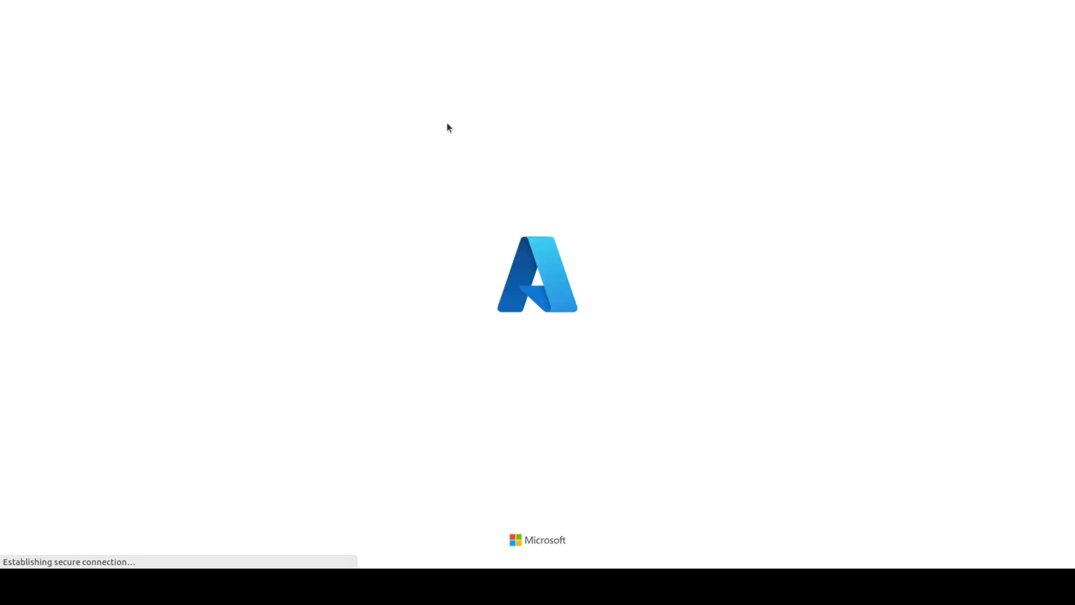
{"action": "left_click", "coordinate": [212, 128]}
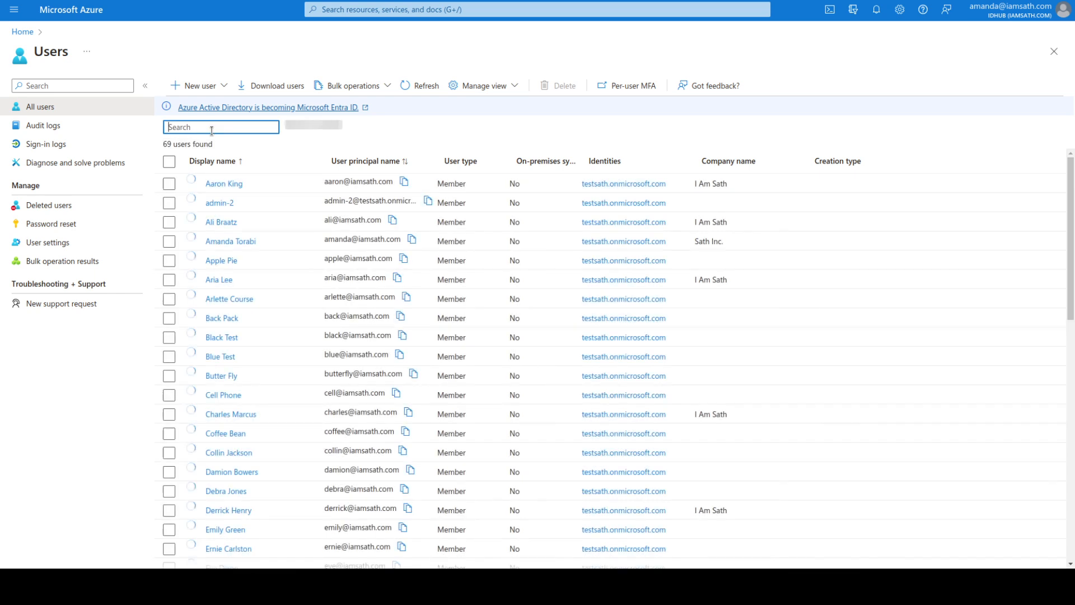
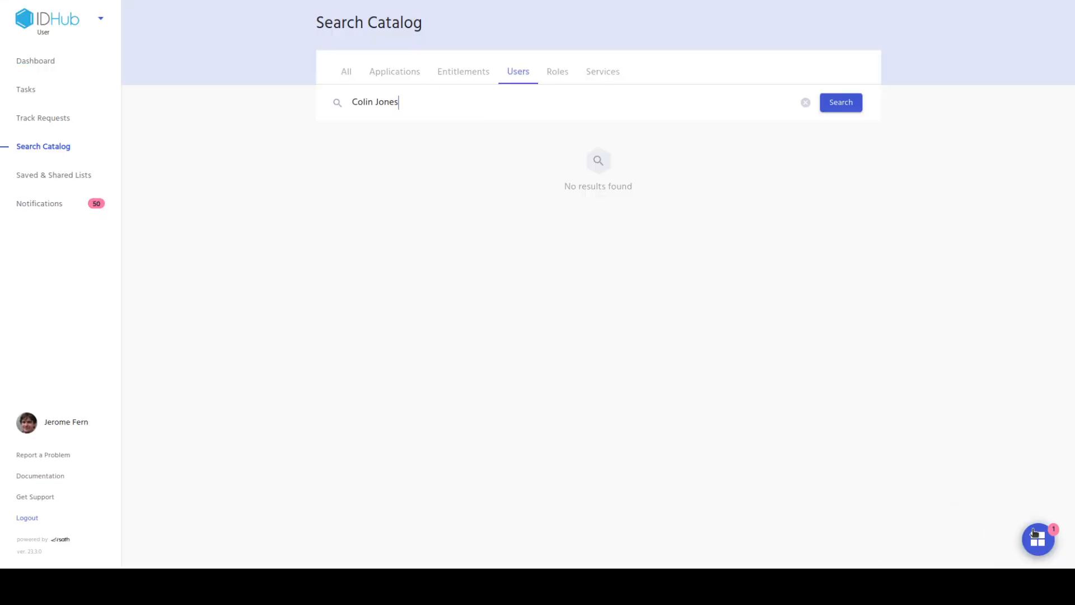
Proceed from the cart to the Create New User form and enter the first and last name
{"action": "left_click", "coordinate": [1035, 534]}
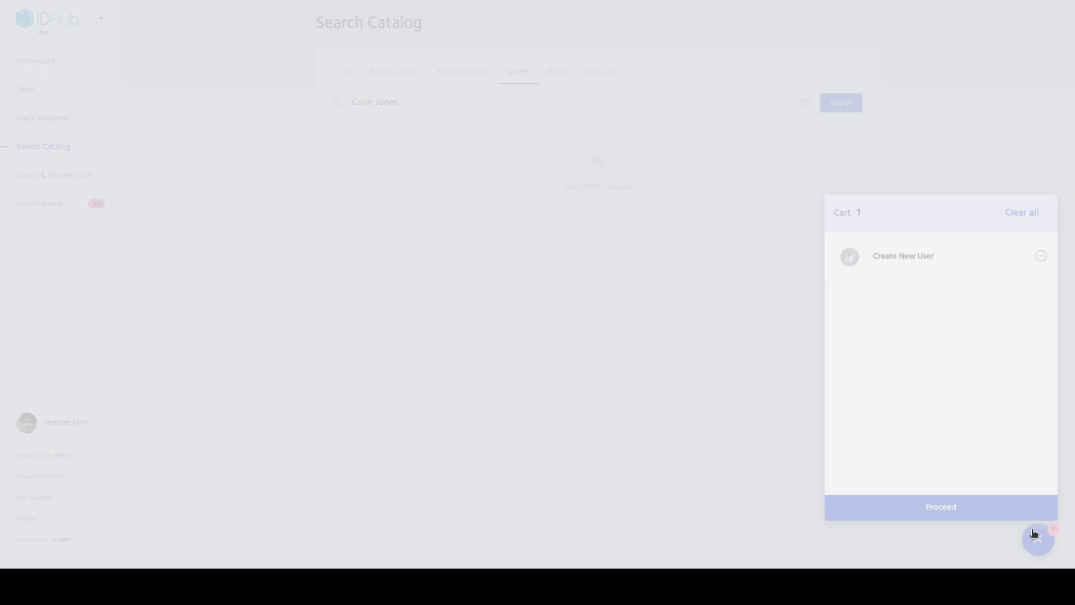
{"action": "left_click", "coordinate": [968, 515]}
{"action": "left_click", "coordinate": [1033, 545]}
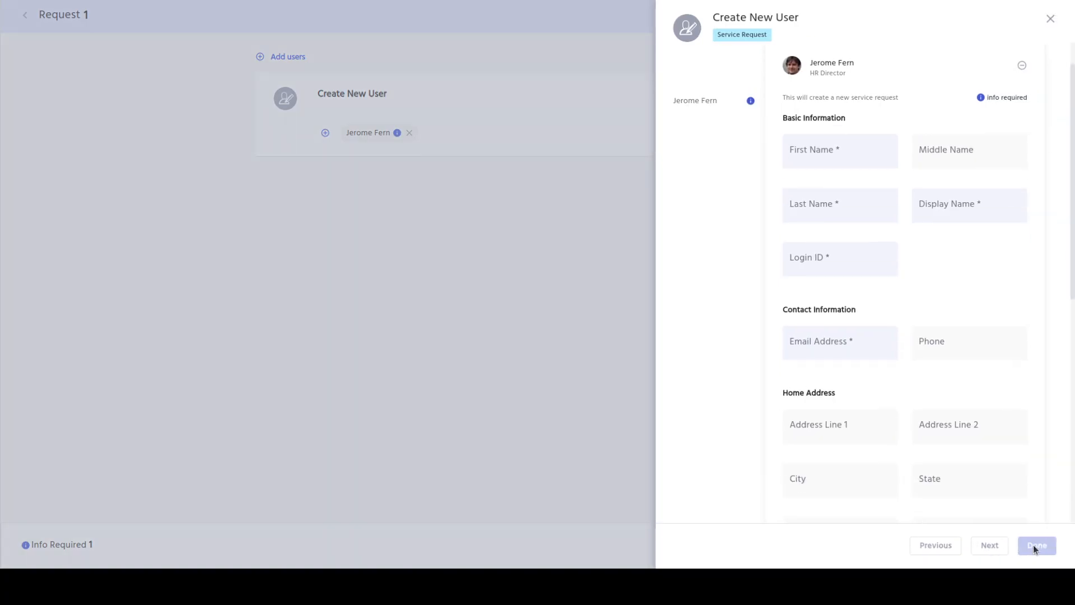
{"action": "left_click", "coordinate": [812, 154]}
{"action": "key", "text": "Tab"}
{"action": "key", "text": "Tab"}
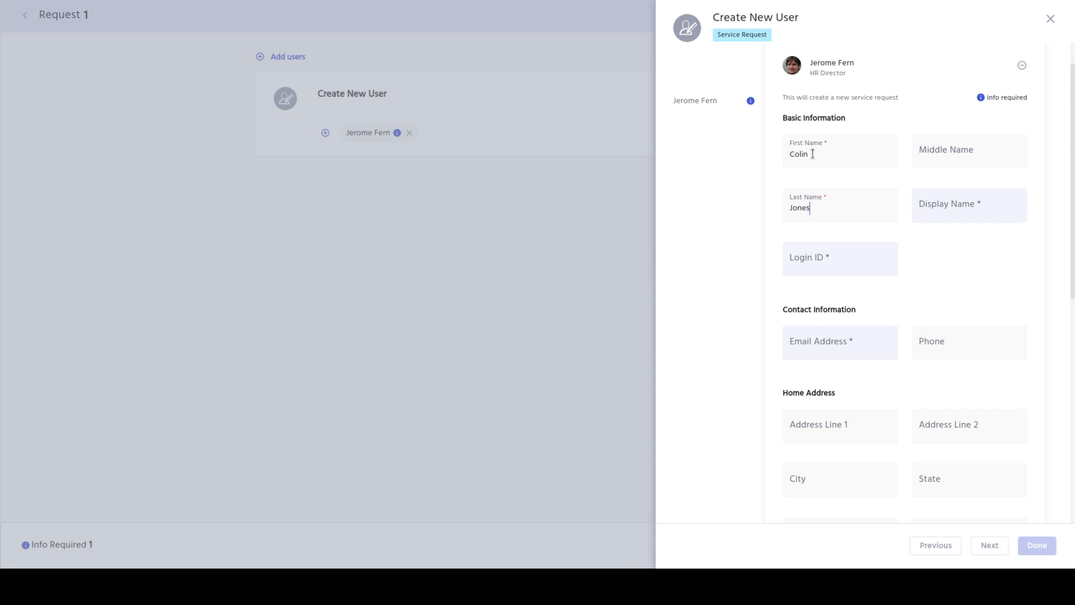
Fill in the new user's display name, login ID and e-mail address
{"action": "left_click", "coordinate": [962, 208]}
{"action": "key", "text": "Tab"}
{"action": "type", "text": "colin"}
{"action": "key", "text": "Tab"}
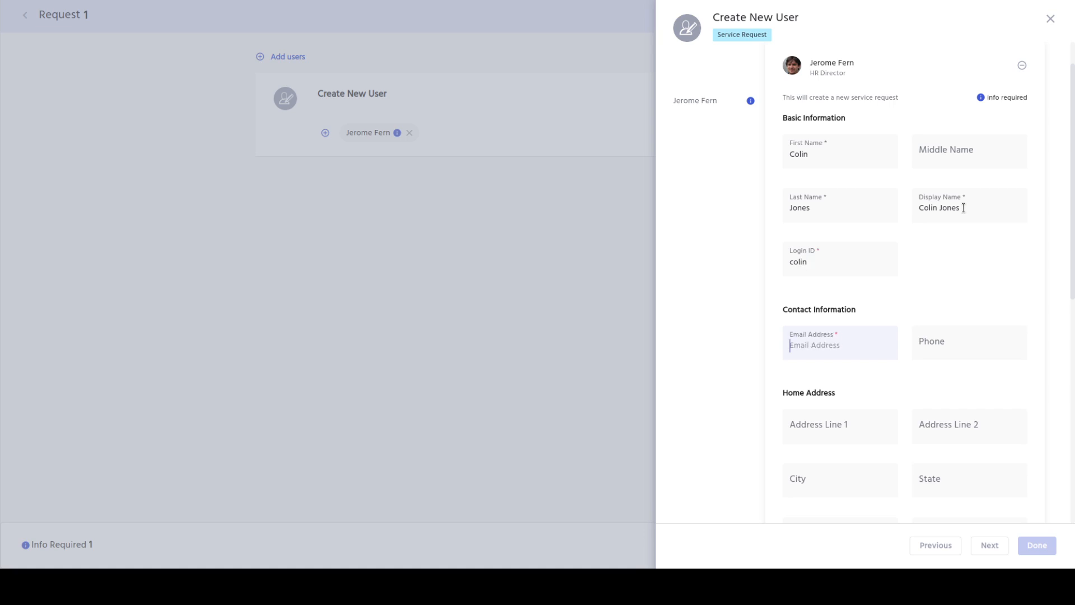
Choose the manager and set the job title to Marketing Content Specialist
{"action": "scroll", "coordinate": [921, 256], "scroll_direction": "down", "scroll_amount": 3}
{"action": "scroll", "coordinate": [922, 255], "scroll_direction": "down", "scroll_amount": 8}
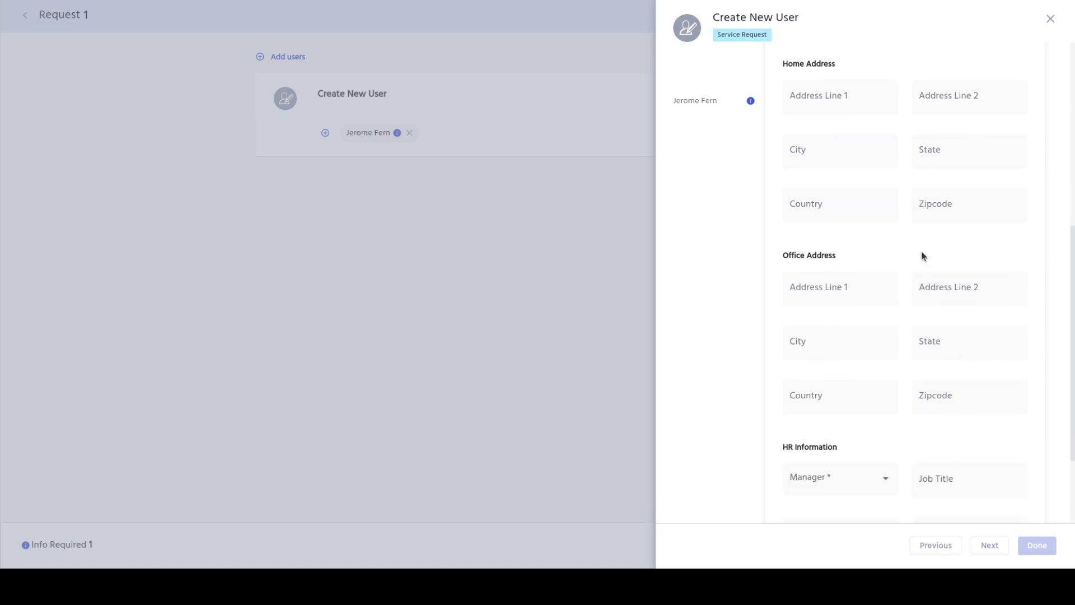
{"action": "left_click", "coordinate": [884, 367]}
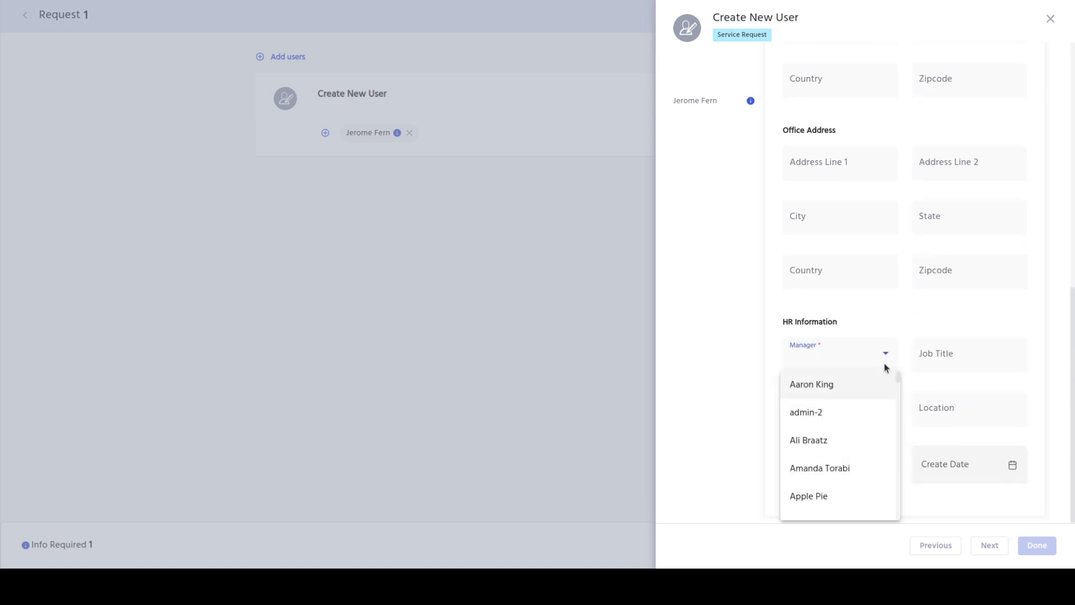
{"action": "scroll", "coordinate": [866, 478], "scroll_direction": "down", "scroll_amount": 5}
{"action": "left_click", "coordinate": [859, 506]}
{"action": "type", "text": "Marketing Cont"}
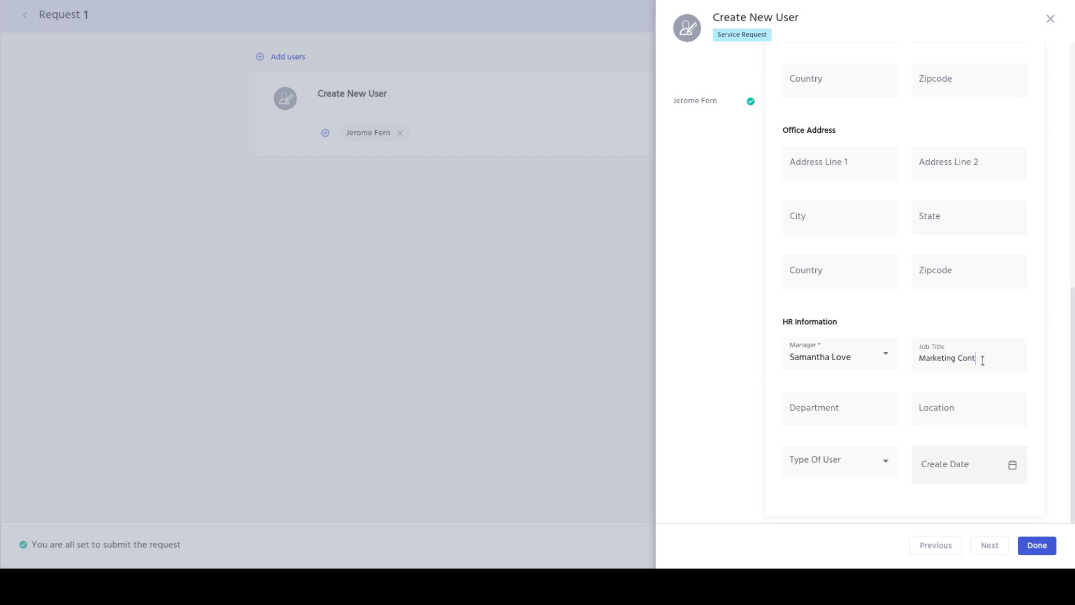
{"action": "type", "text": "ent Speci"}
{"action": "type", "text": "ials"}
{"action": "key", "text": "BackSpace"}
{"action": "type", "text": "ist"}
Set department Marketing, location Remote, user type Employee and create date 09/18/2023
{"action": "left_click", "coordinate": [844, 415]}
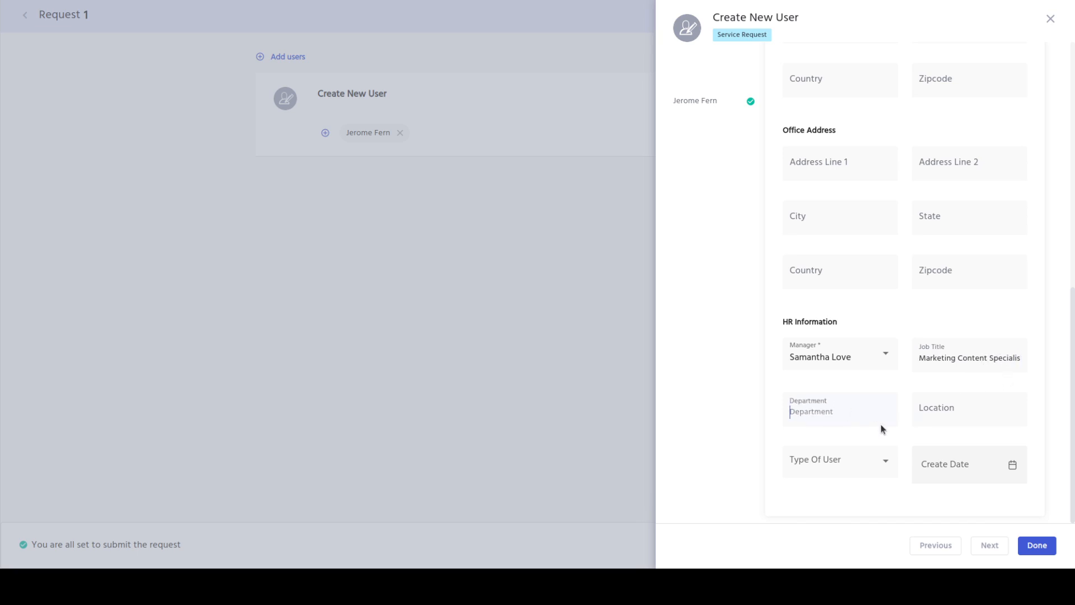
{"action": "type", "text": "Marketing"}
{"action": "key", "text": "Tab"}
{"action": "type", "text": "Remote"}
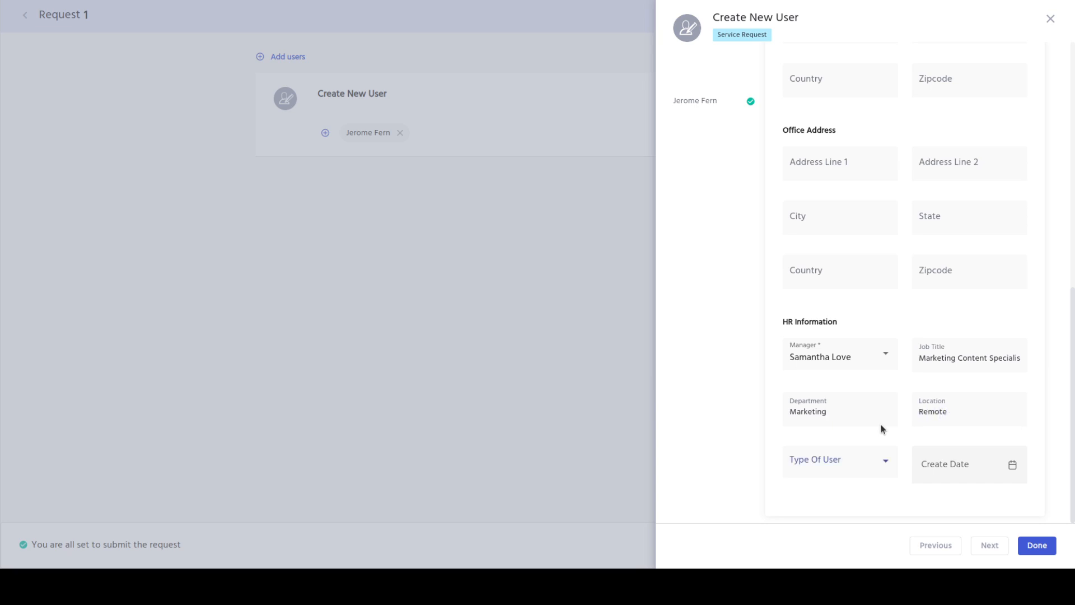
{"action": "key", "text": "Down"}
{"action": "left_click", "coordinate": [946, 471]}
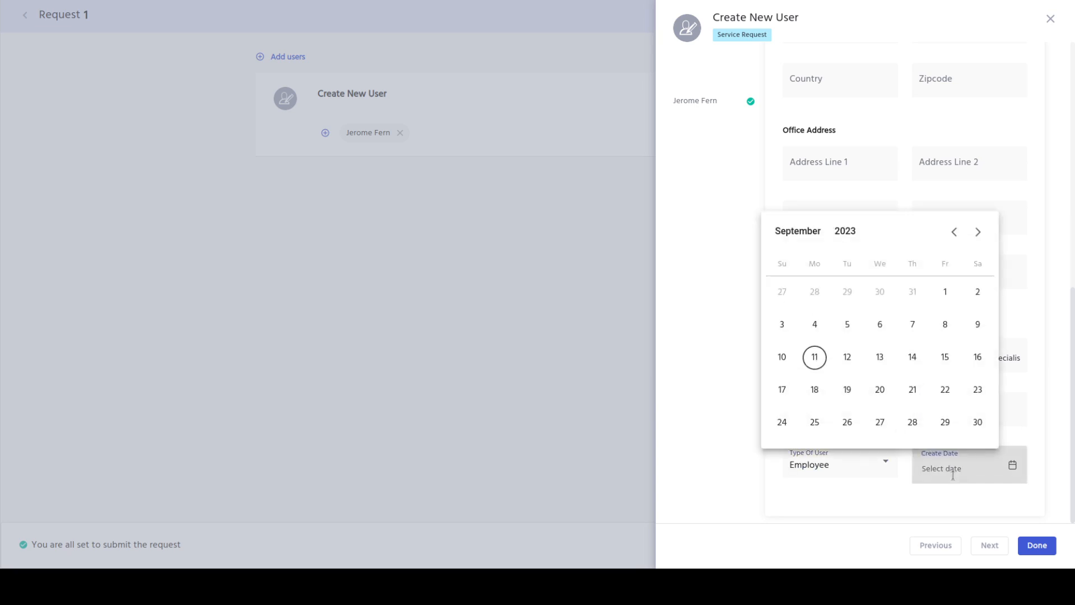
{"action": "left_click", "coordinate": [816, 391]}
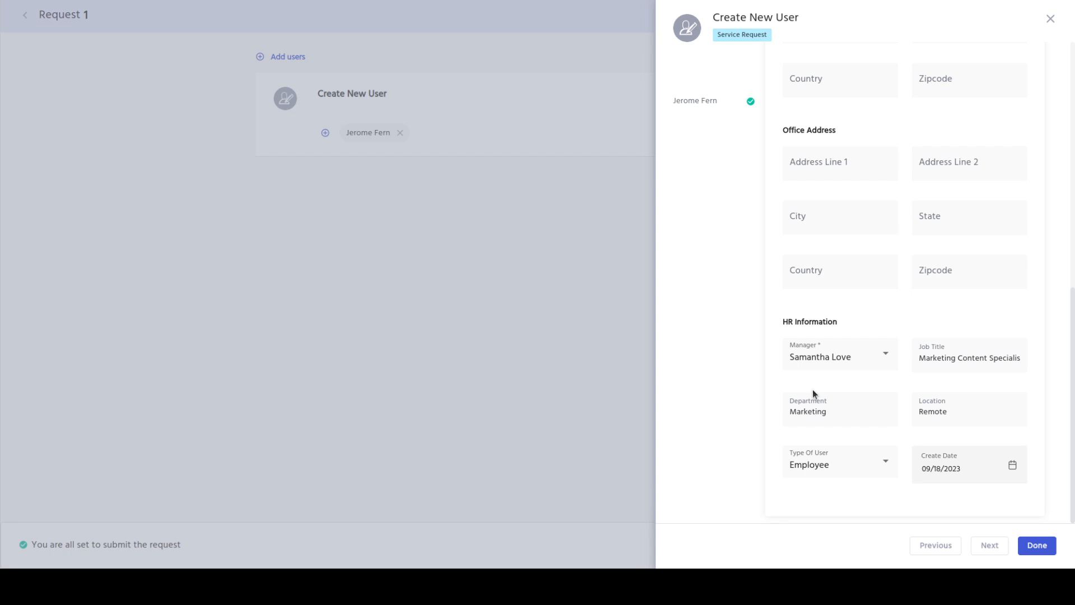
{"action": "double_click", "coordinate": [812, 411]}
{"action": "triple_click", "coordinate": [975, 357]}
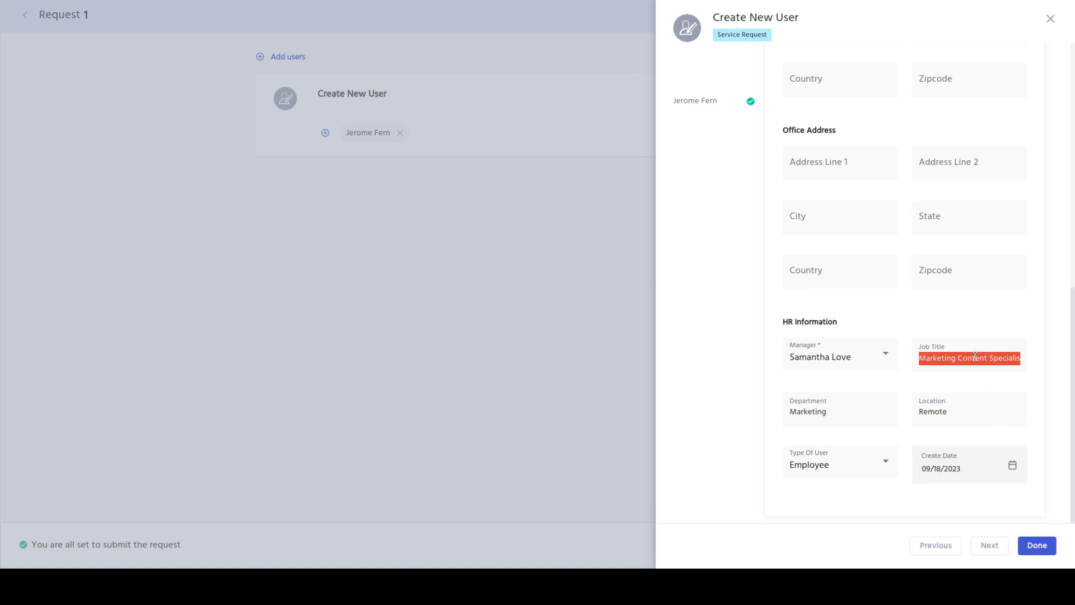
{"action": "left_click", "coordinate": [976, 356]}
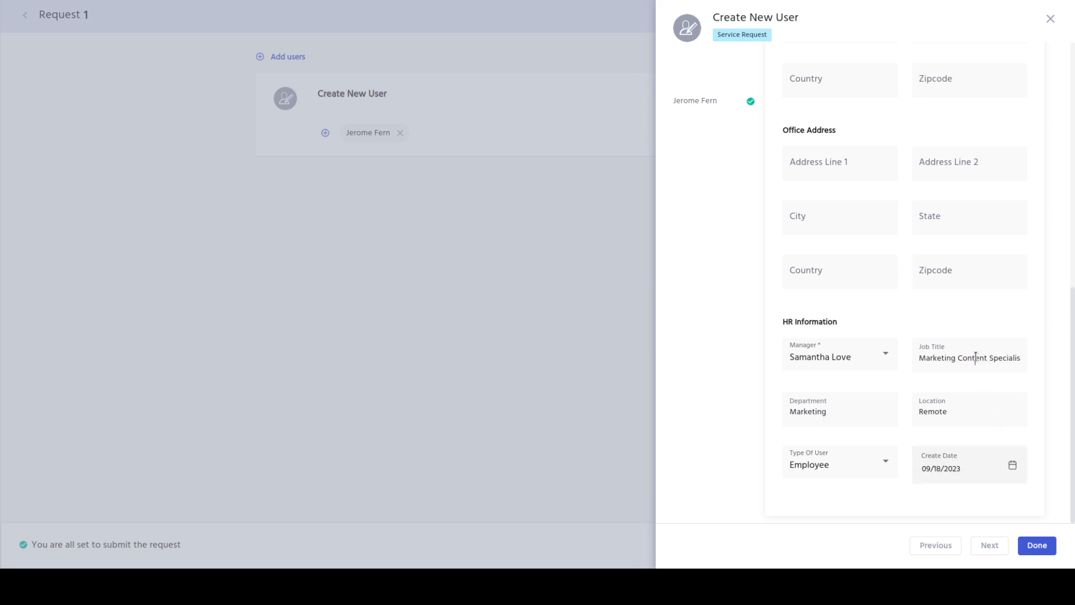
{"action": "key", "text": "End"}
Finish the form and submit the Create New User request with justification 'New user'
{"action": "left_click", "coordinate": [1035, 546]}
{"action": "left_click", "coordinate": [1036, 546]}
{"action": "left_click", "coordinate": [603, 535]}
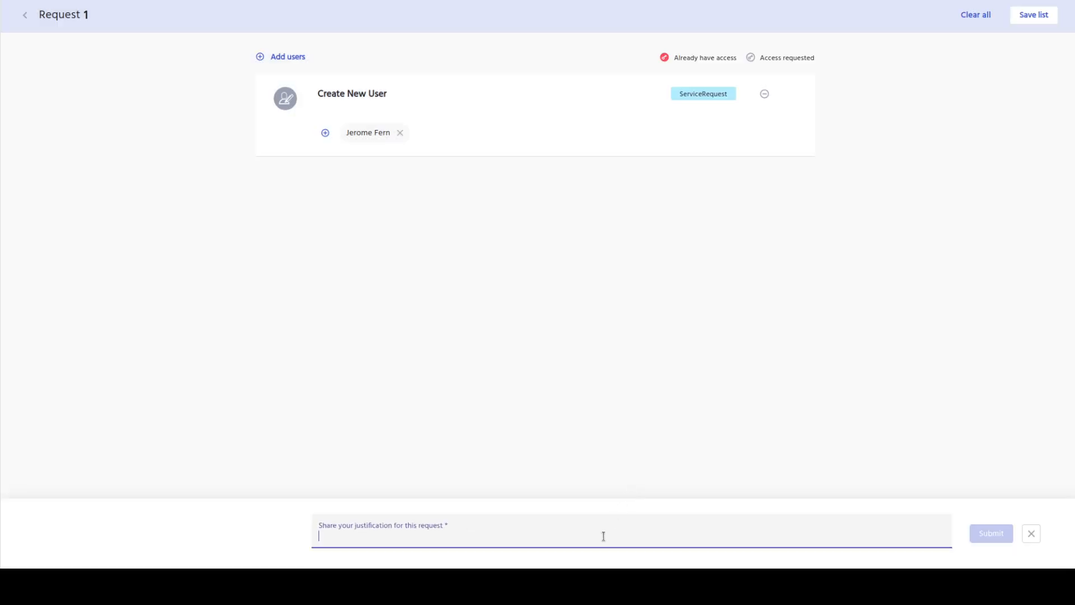
{"action": "type", "text": "New user"}
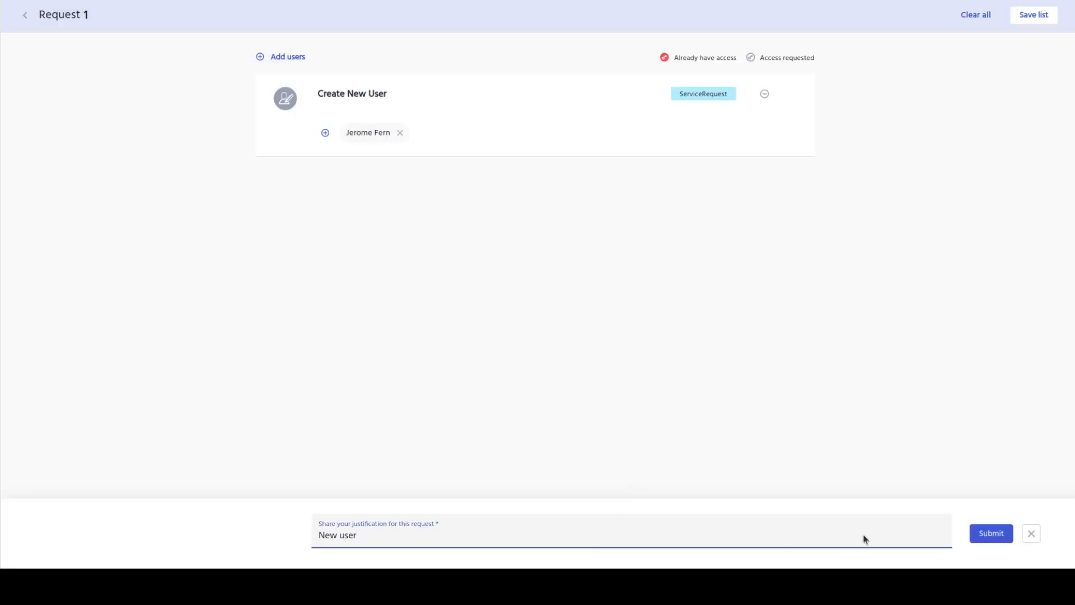
{"action": "left_click", "coordinate": [999, 537]}
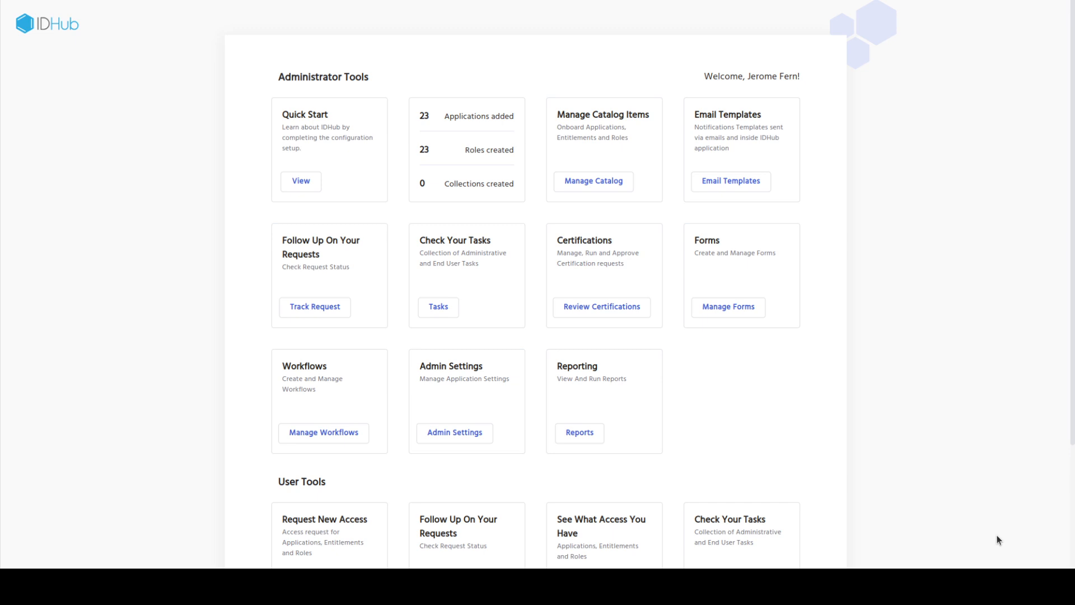
In Tasks, claim the Create New User task and approve it, confirming each action
{"action": "left_click", "coordinate": [437, 315]}
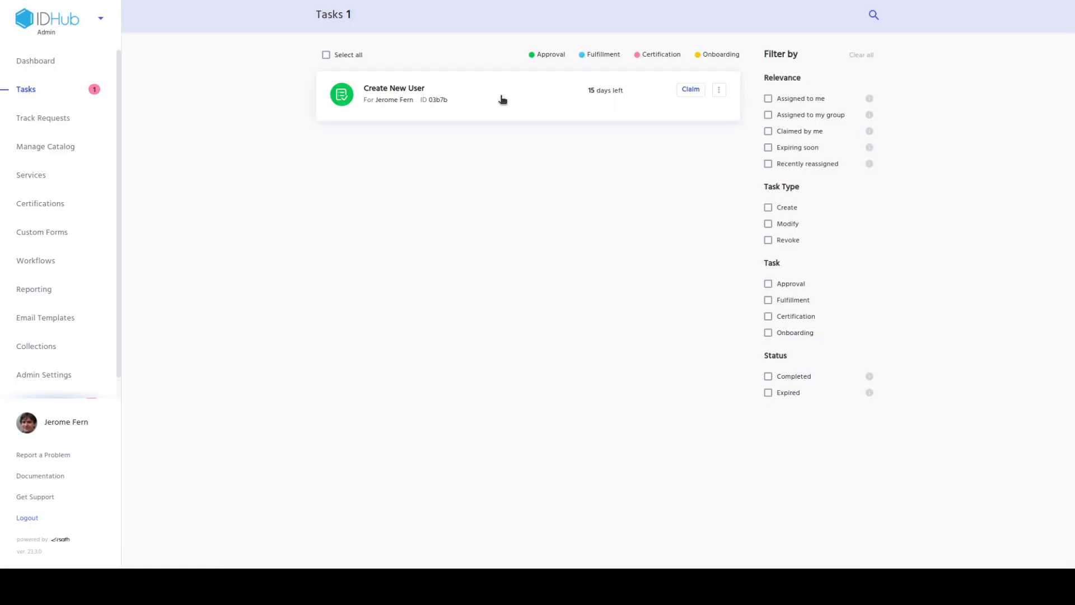
{"action": "left_click", "coordinate": [695, 91]}
{"action": "left_click", "coordinate": [678, 135]}
{"action": "left_click", "coordinate": [688, 90]}
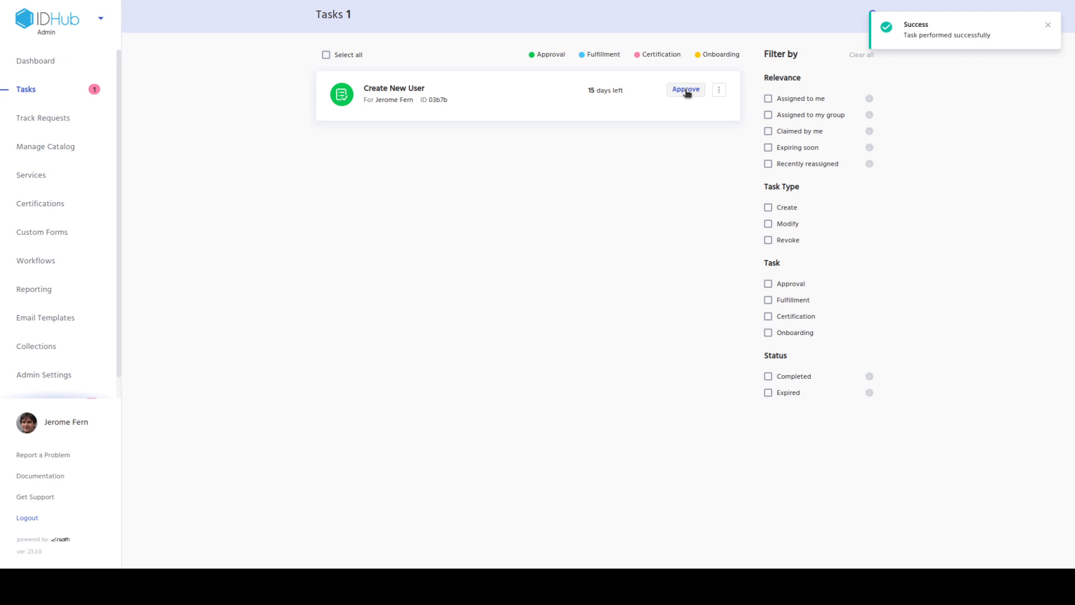
{"action": "left_click", "coordinate": [684, 140]}
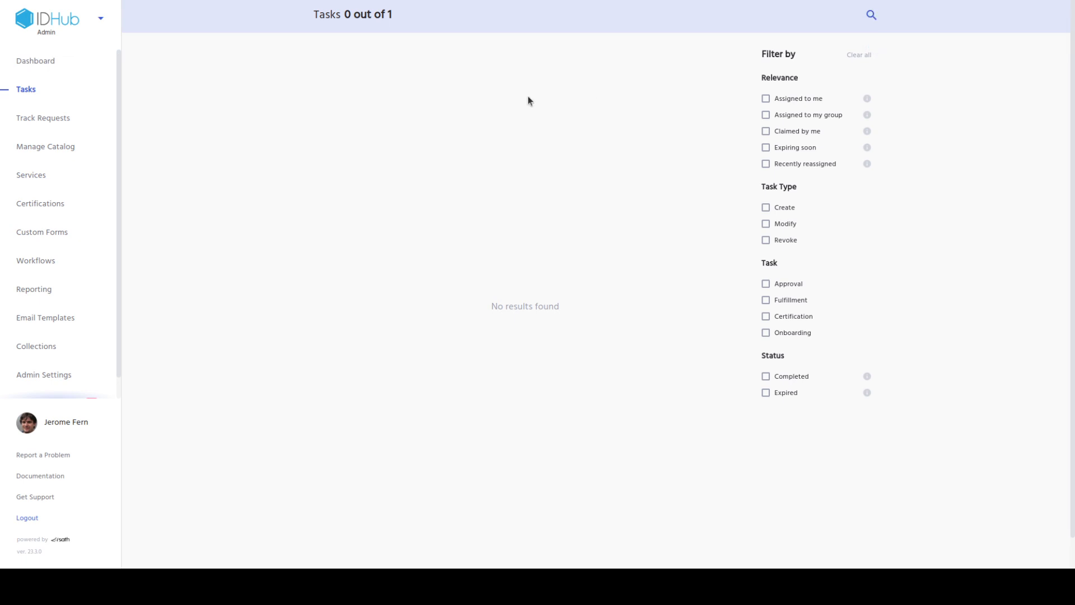
Switch to the User App, search the Users catalog for the new hire and open their summary
{"action": "left_click", "coordinate": [102, 19]}
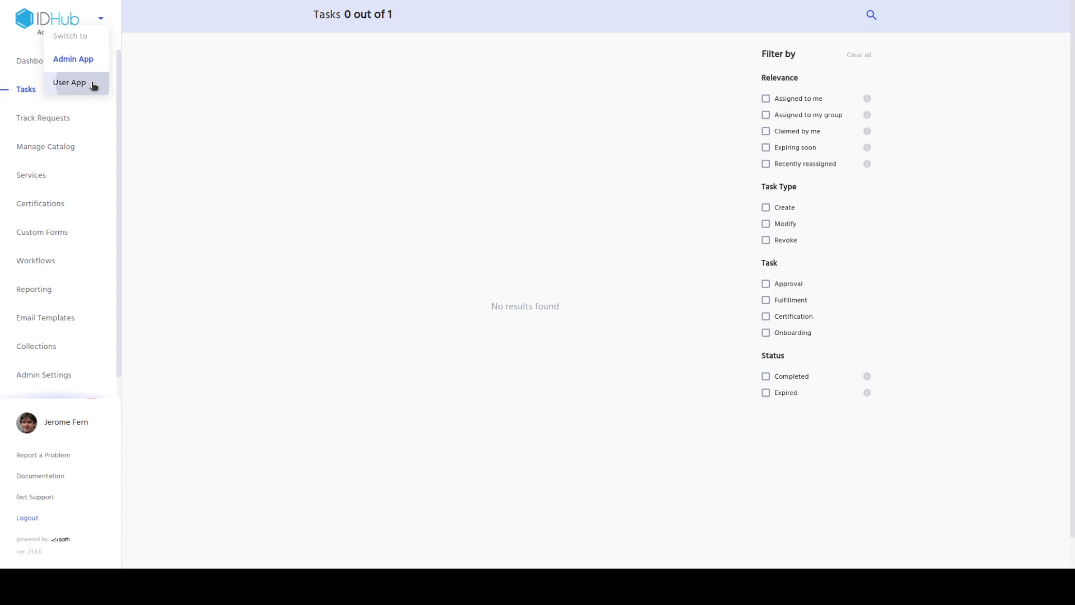
{"action": "left_click", "coordinate": [93, 84]}
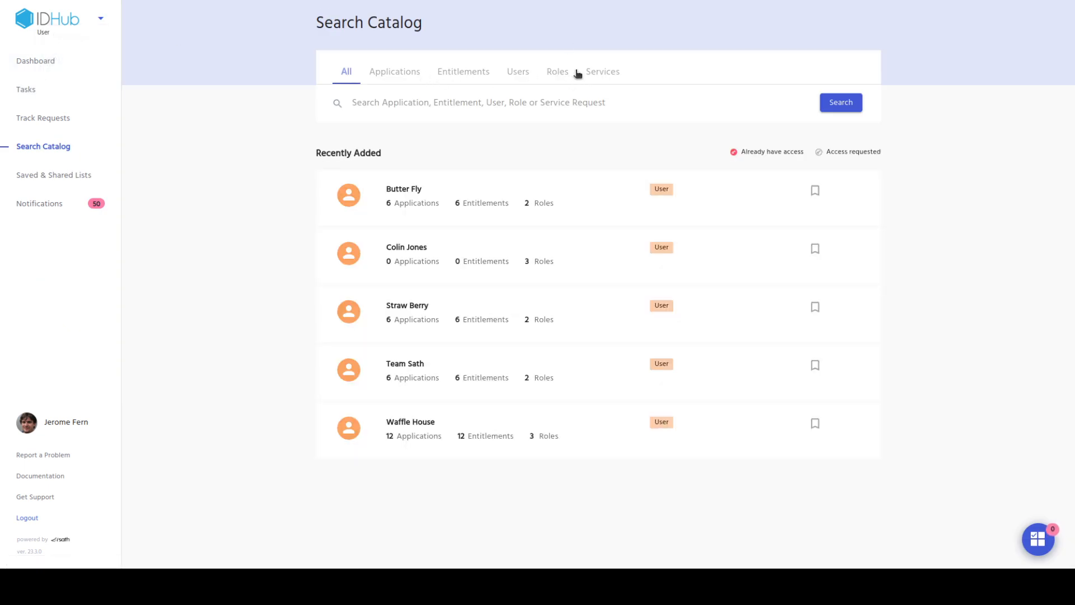
{"action": "left_click", "coordinate": [514, 75]}
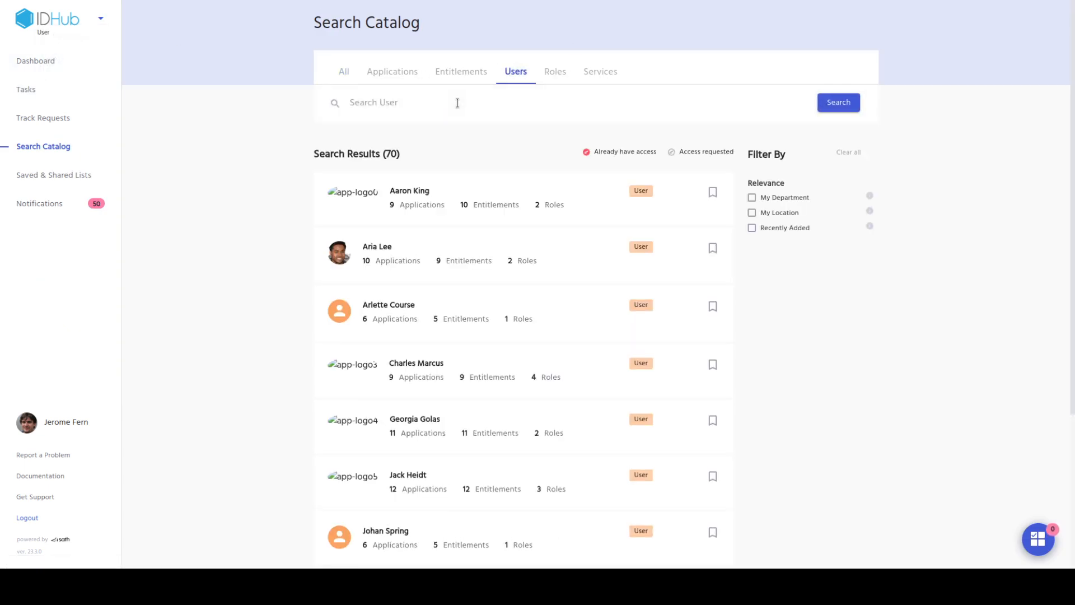
{"action": "left_click", "coordinate": [458, 103]}
{"action": "type", "text": "Colin"}
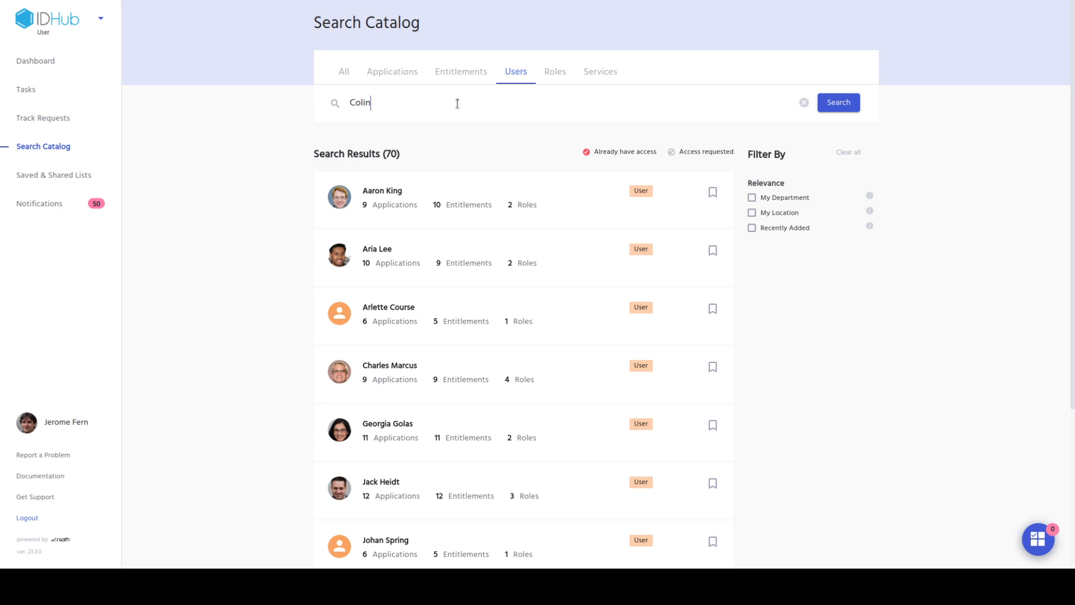
{"action": "left_click", "coordinate": [465, 134]}
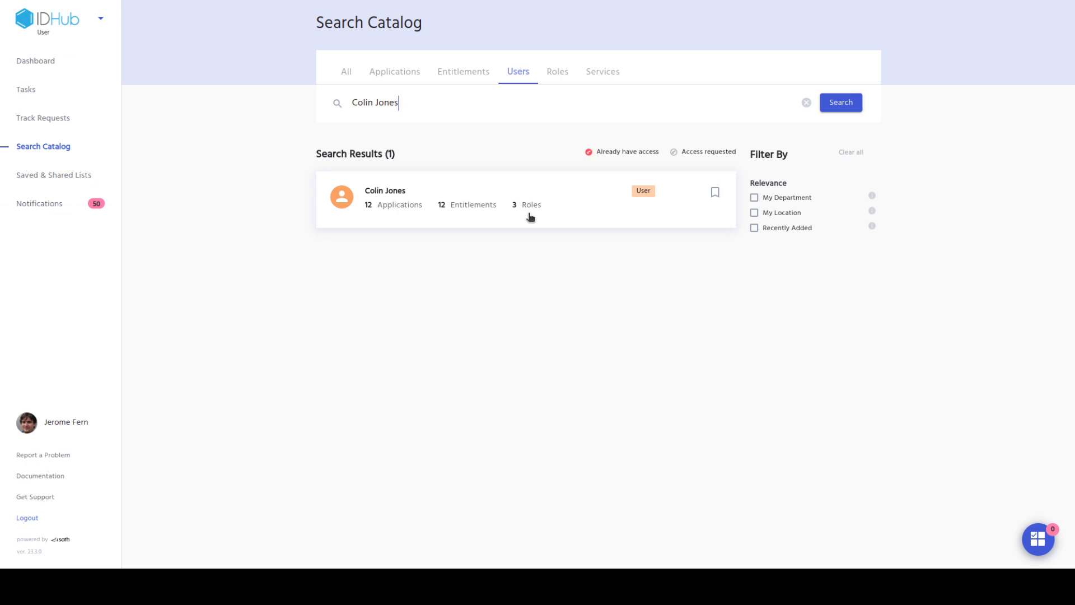
{"action": "left_click", "coordinate": [530, 215]}
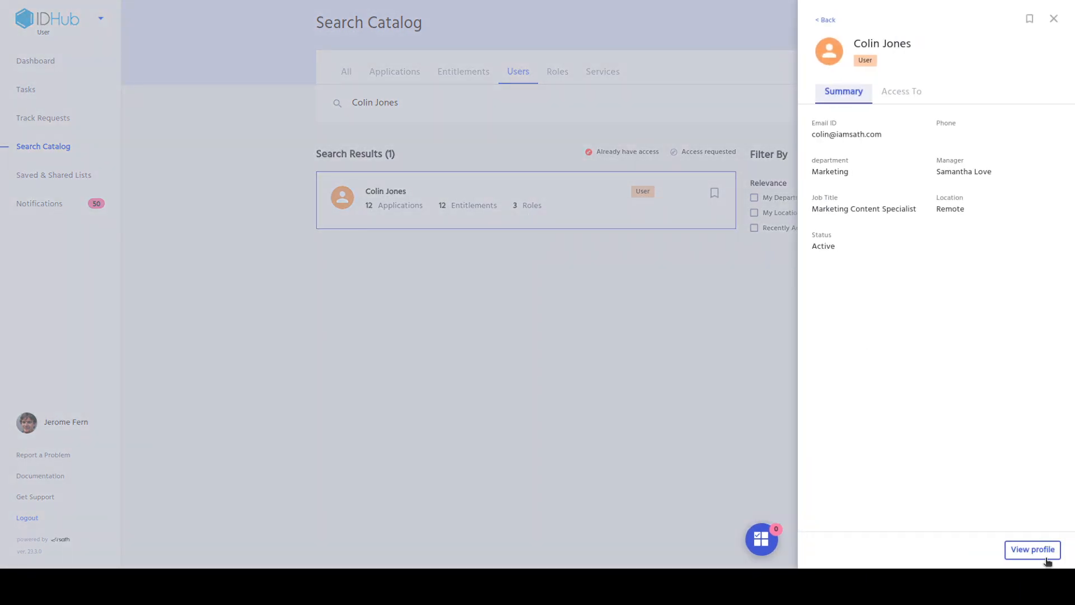
Open the new user's full profile and check the job title
{"action": "left_click", "coordinate": [1046, 560]}
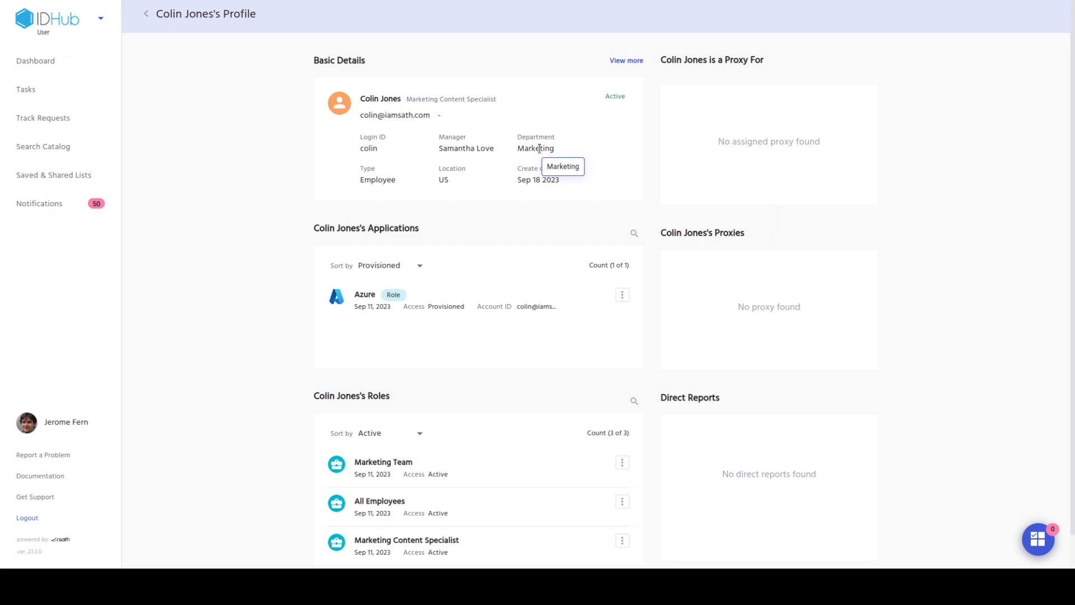
{"action": "left_click_drag", "start_coordinate": [407, 99], "coordinate": [497, 100]}
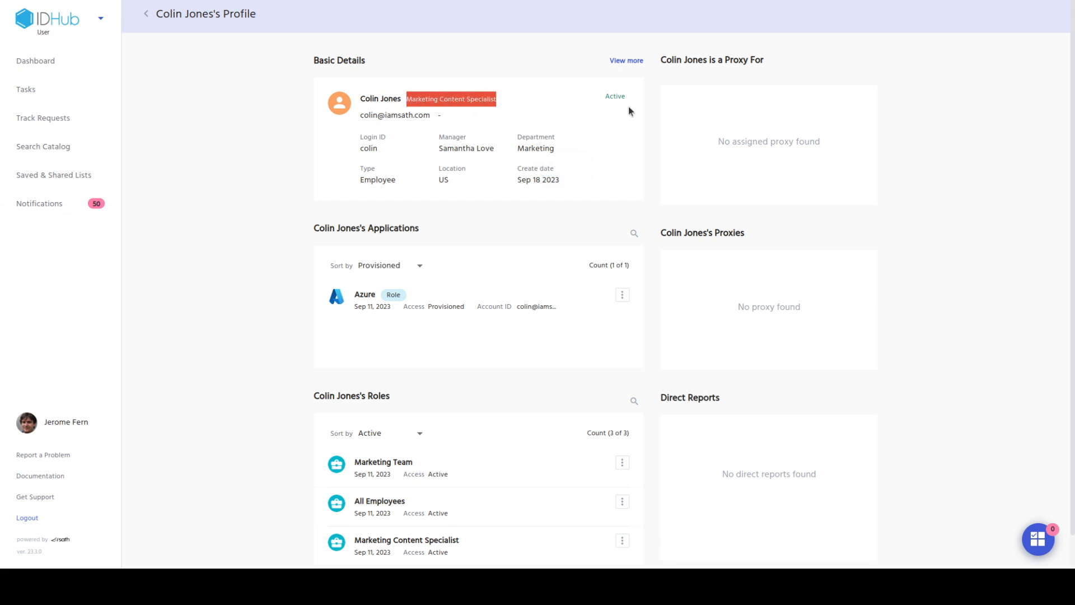
{"action": "left_click", "coordinate": [994, 205]}
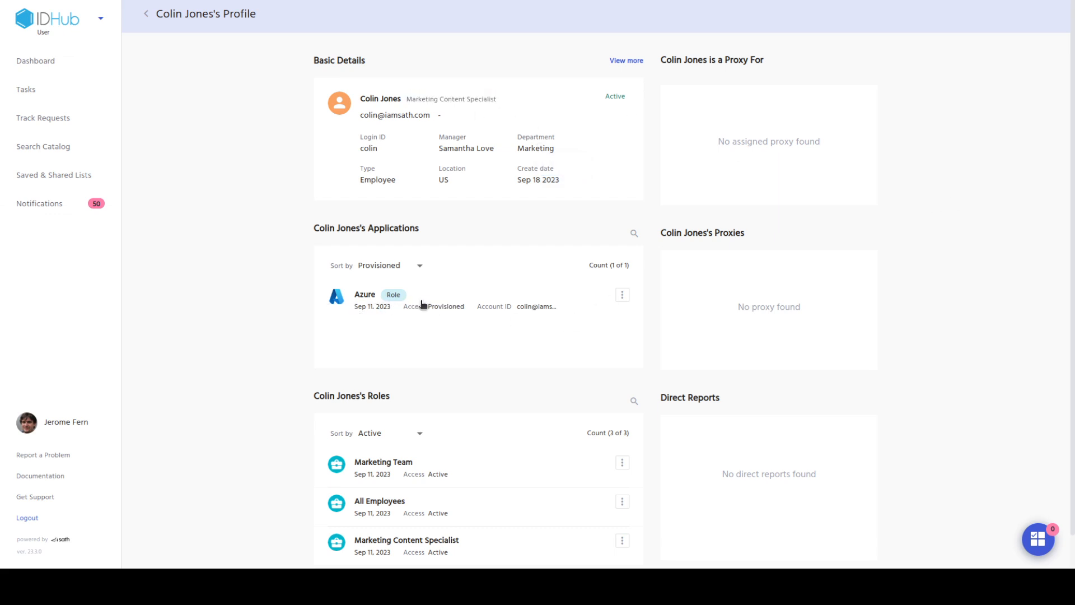
Verify the Azure application shows the Marketing Content Specialist group entitlement, then scroll to the roles
{"action": "left_click", "coordinate": [365, 308]}
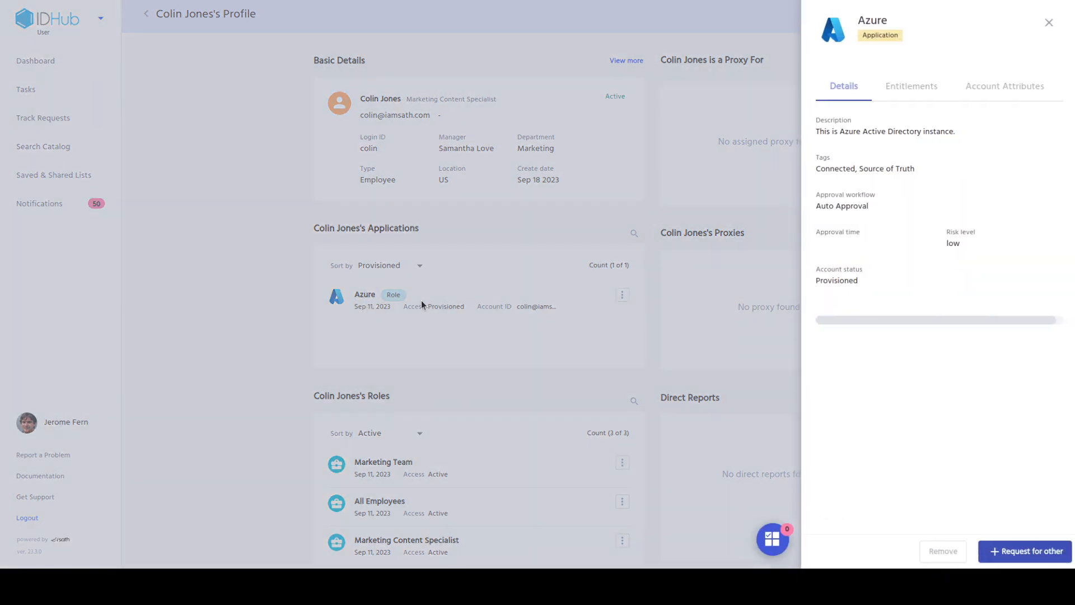
{"action": "left_click", "coordinate": [902, 97]}
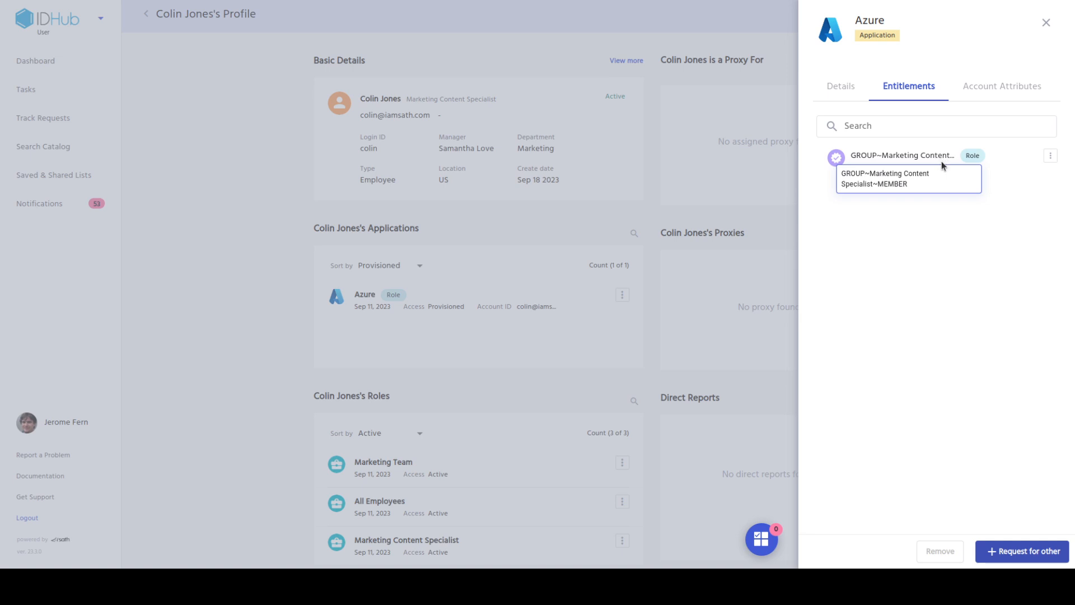
{"action": "left_click", "coordinate": [277, 366]}
{"action": "scroll", "coordinate": [702, 309], "scroll_direction": "down", "scroll_amount": 1}
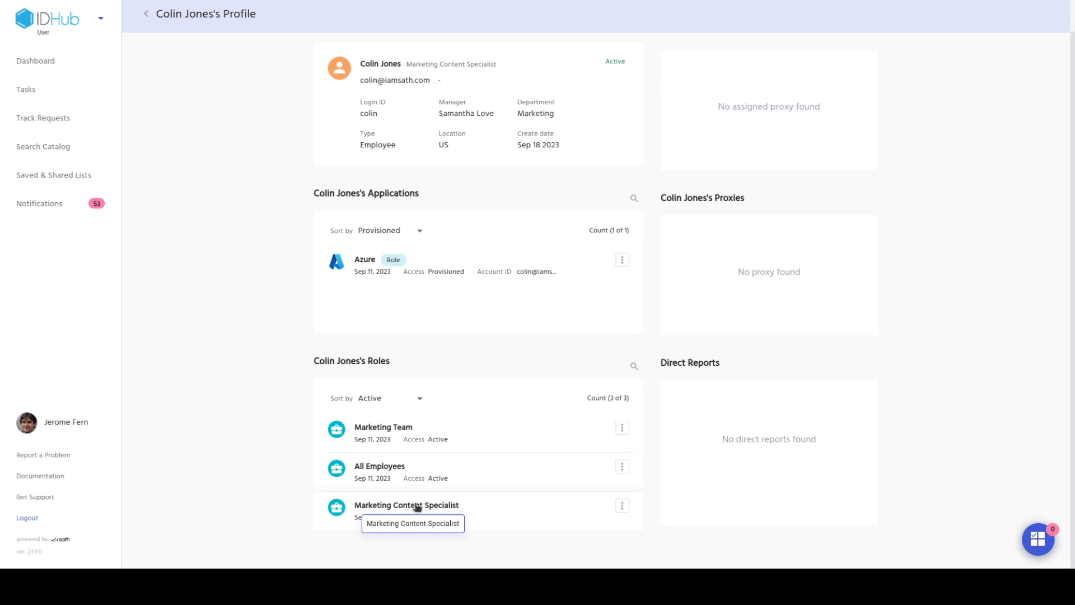
Review the apps in the Marketing Content Specialist and All Employees roles, closing each panel
{"action": "left_click", "coordinate": [511, 498]}
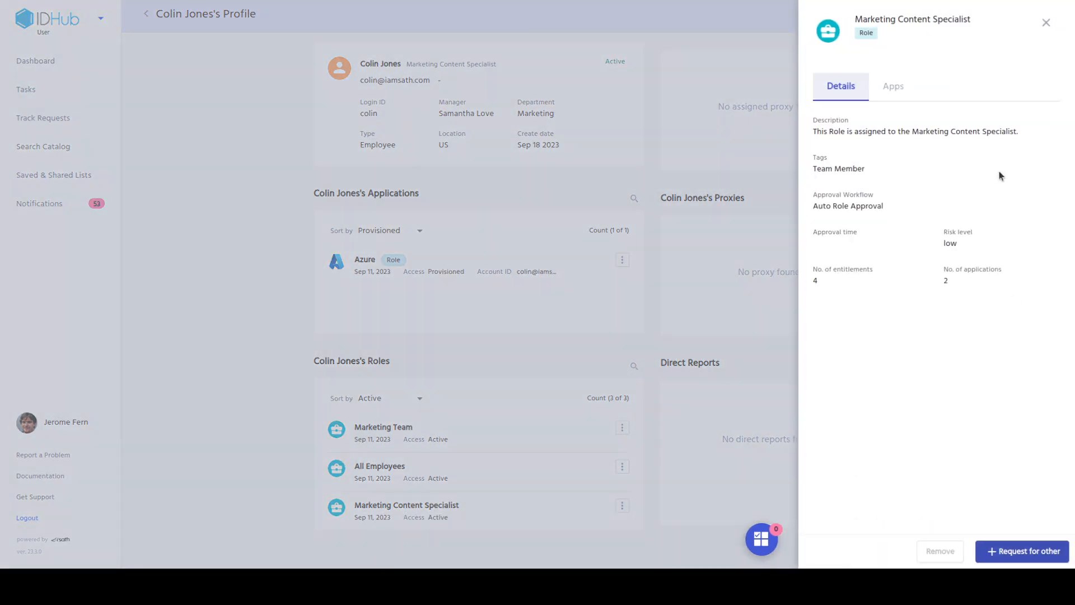
{"action": "left_click", "coordinate": [898, 88]}
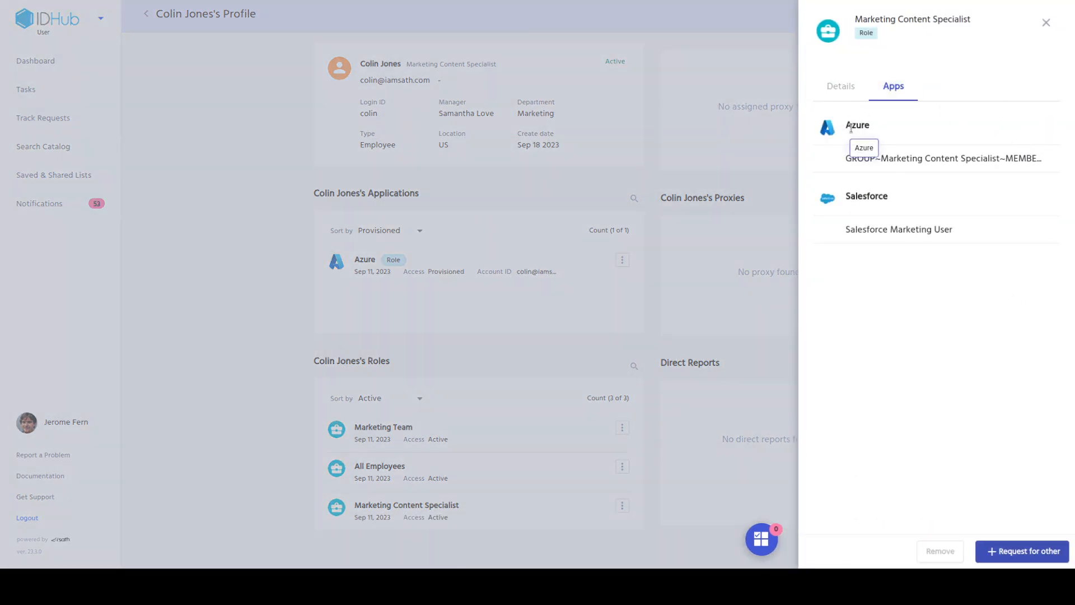
{"action": "left_click", "coordinate": [596, 326]}
{"action": "left_click", "coordinate": [428, 480]}
{"action": "left_click", "coordinate": [894, 89]}
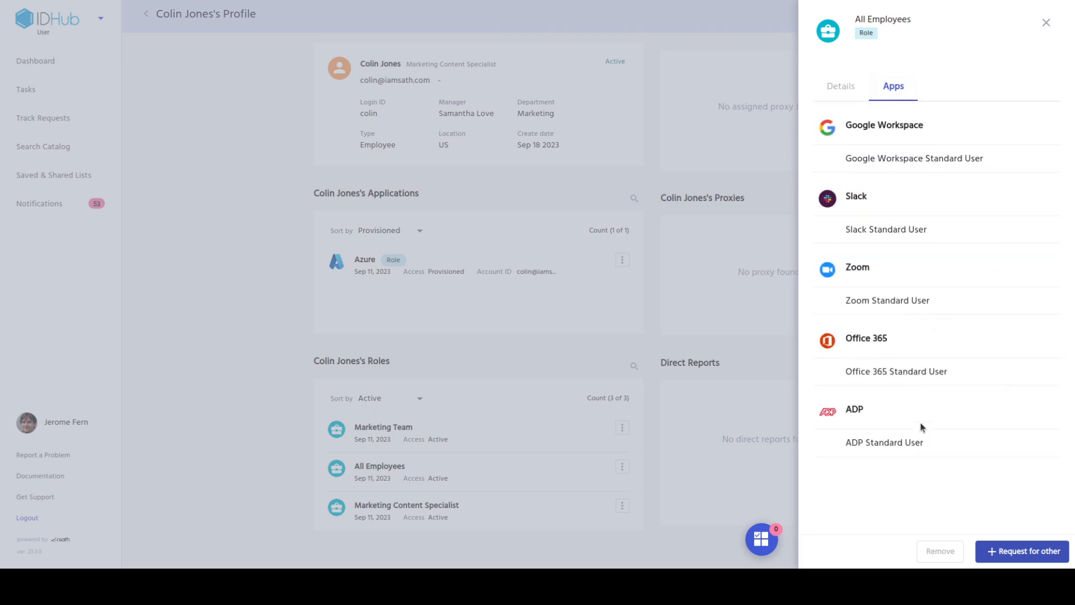
{"action": "left_click", "coordinate": [647, 309]}
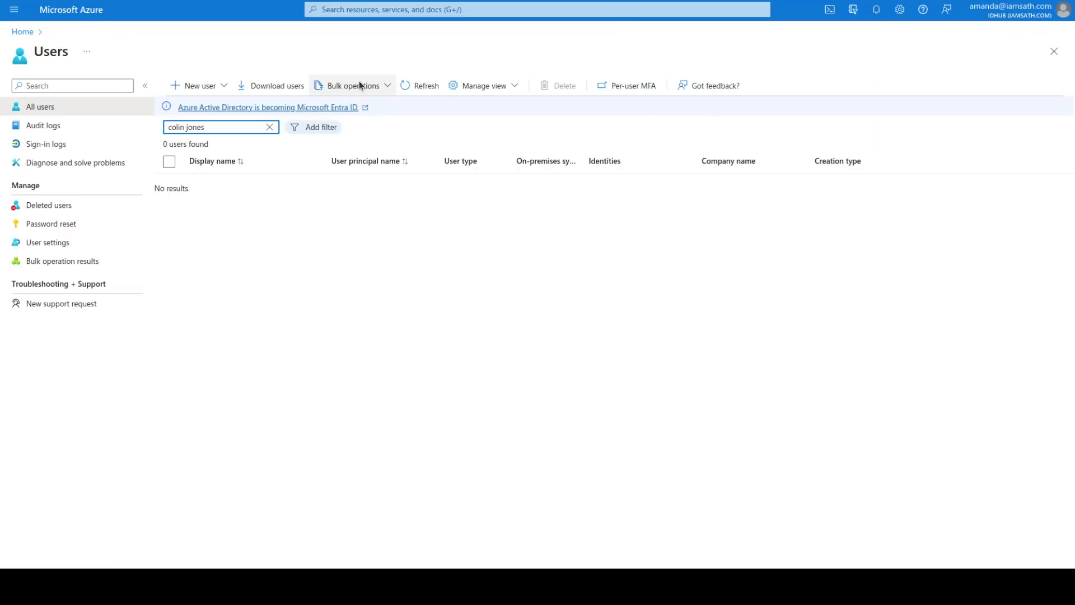
Refresh the Azure users list, search it for the new user's name, and open their overview
{"action": "key", "text": "F5"}
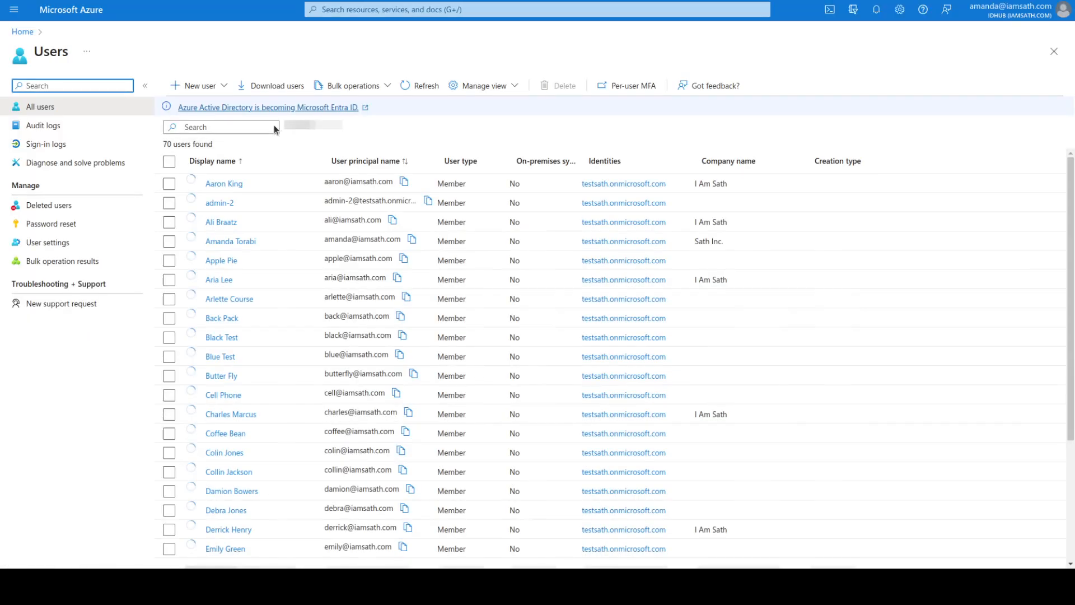
{"action": "left_click", "coordinate": [253, 128]}
{"action": "type", "text": "colin"}
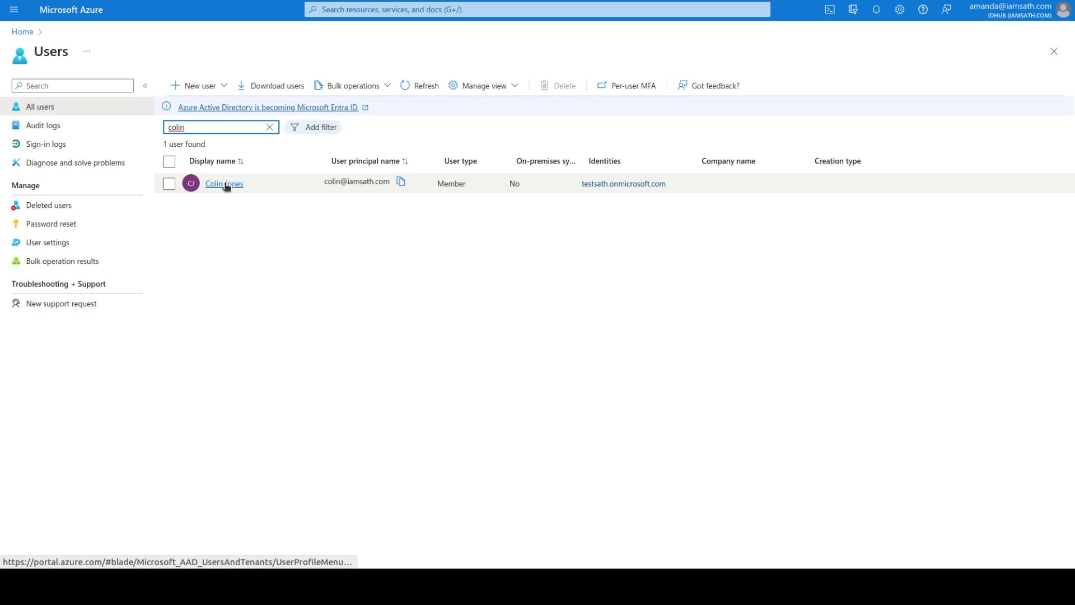
{"action": "left_click", "coordinate": [225, 185]}
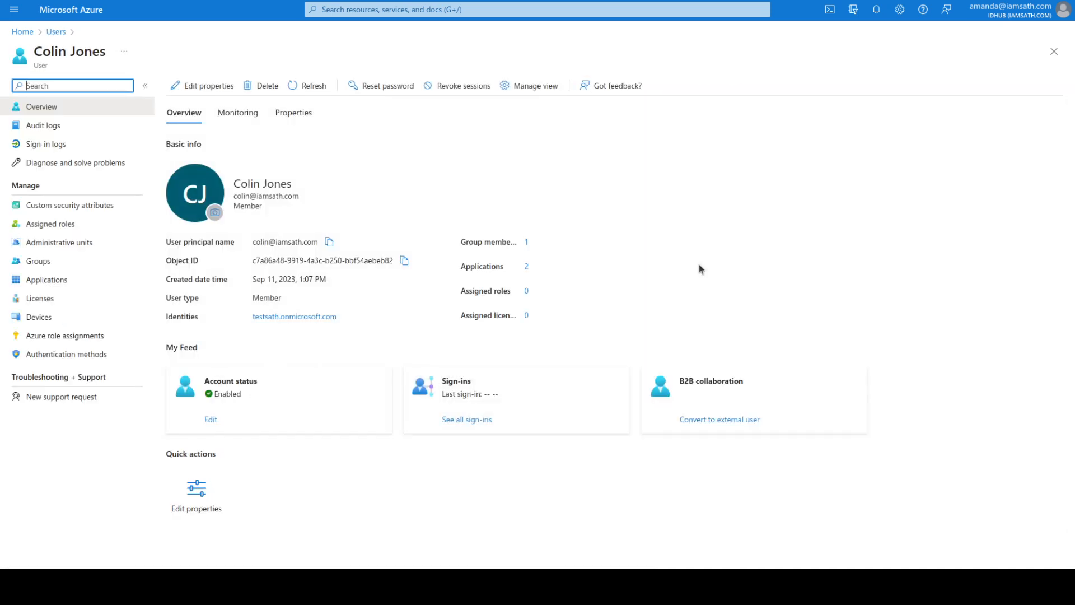
{"action": "left_click", "coordinate": [527, 243]}
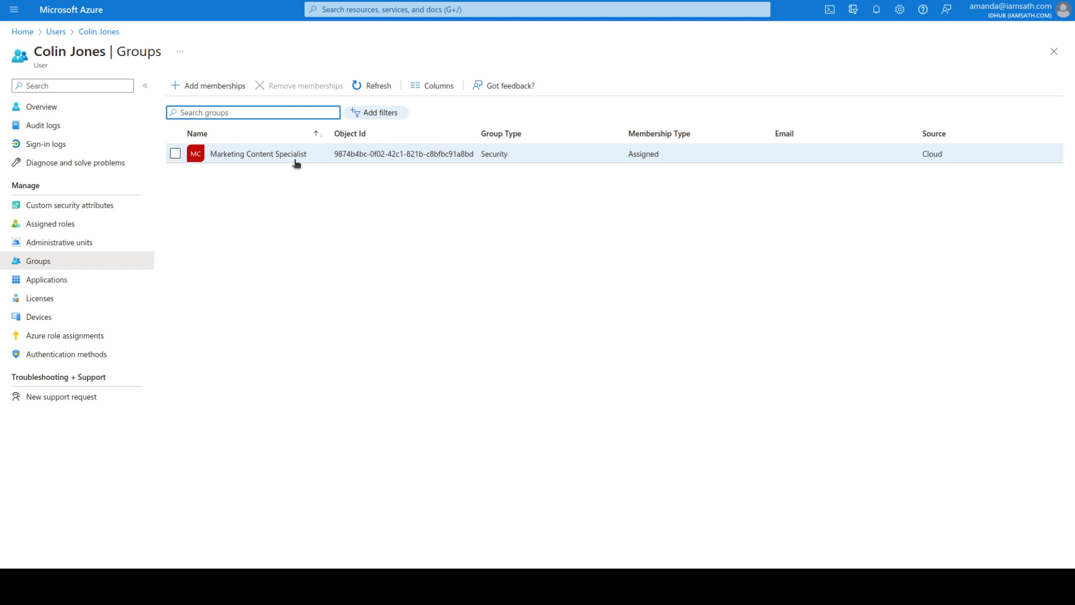
{"action": "left_click", "coordinate": [102, 33]}
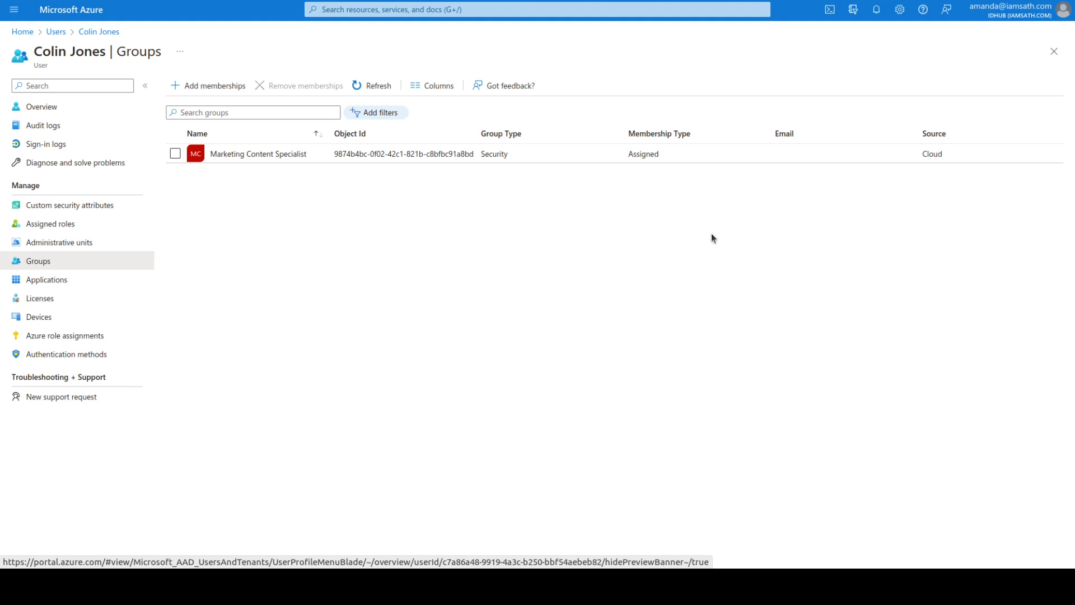
{"action": "left_click", "coordinate": [54, 32]}
{"action": "left_click", "coordinate": [223, 183]}
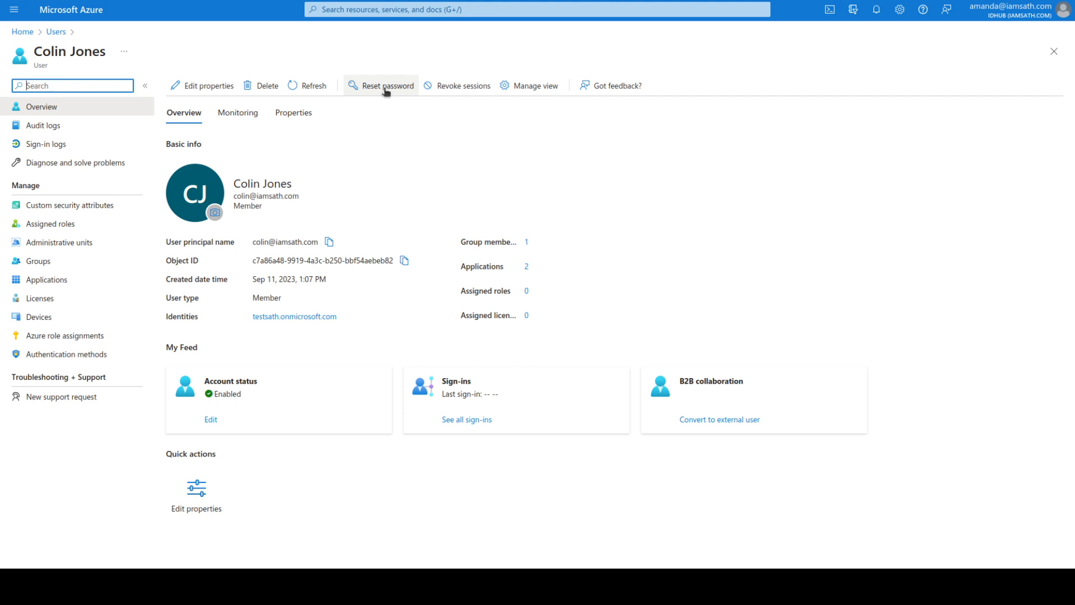
Reset the new user's password, copy the generated temporary password, and sign out of Azure portal
{"action": "left_click", "coordinate": [385, 88]}
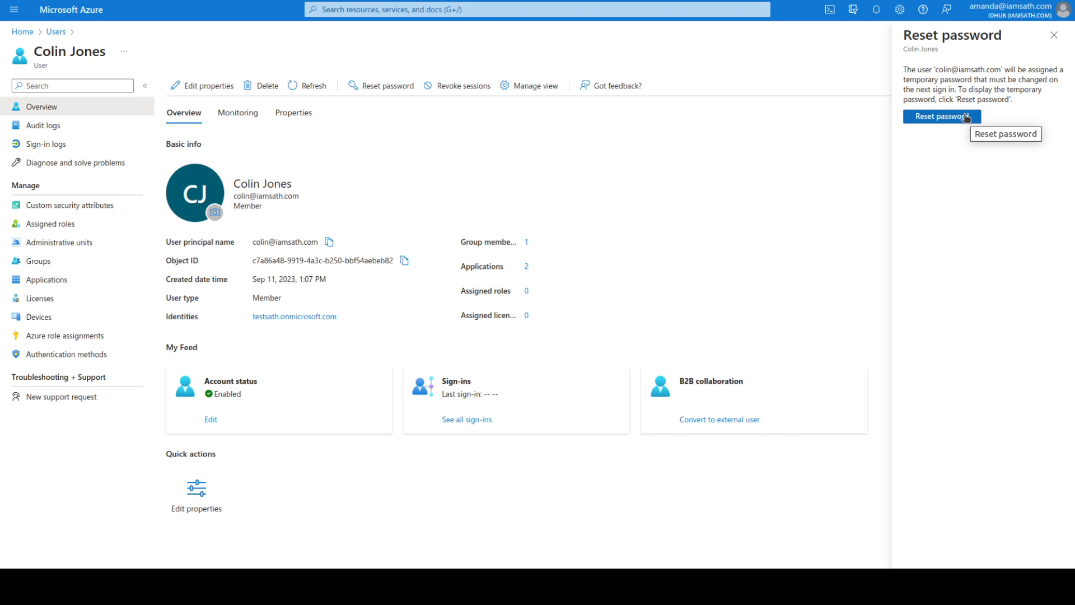
{"action": "left_click", "coordinate": [966, 117]}
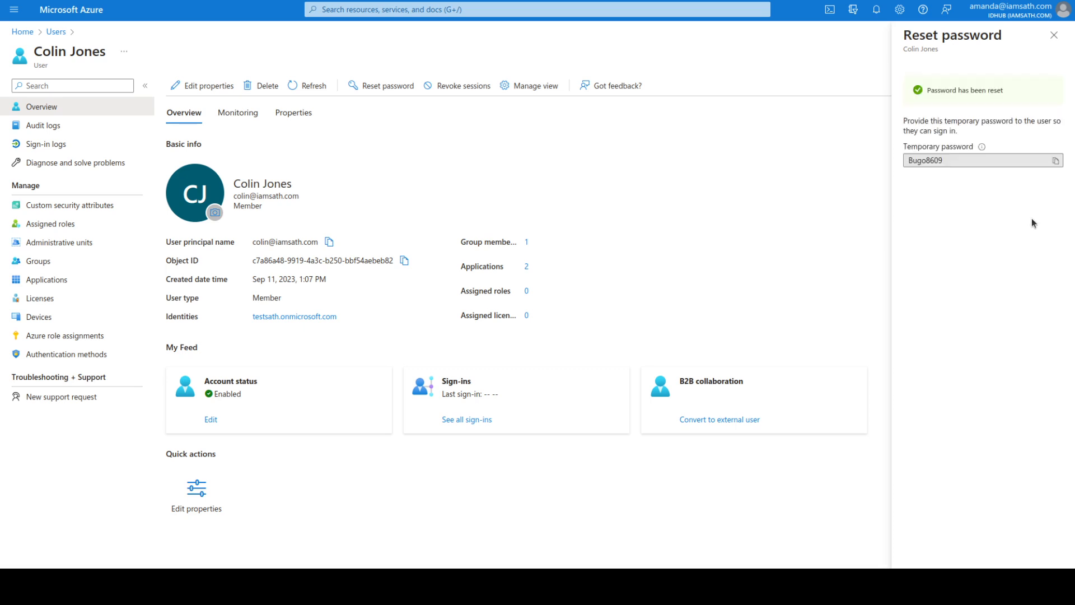
{"action": "left_click", "coordinate": [1055, 161]}
{"action": "left_click", "coordinate": [1042, 10]}
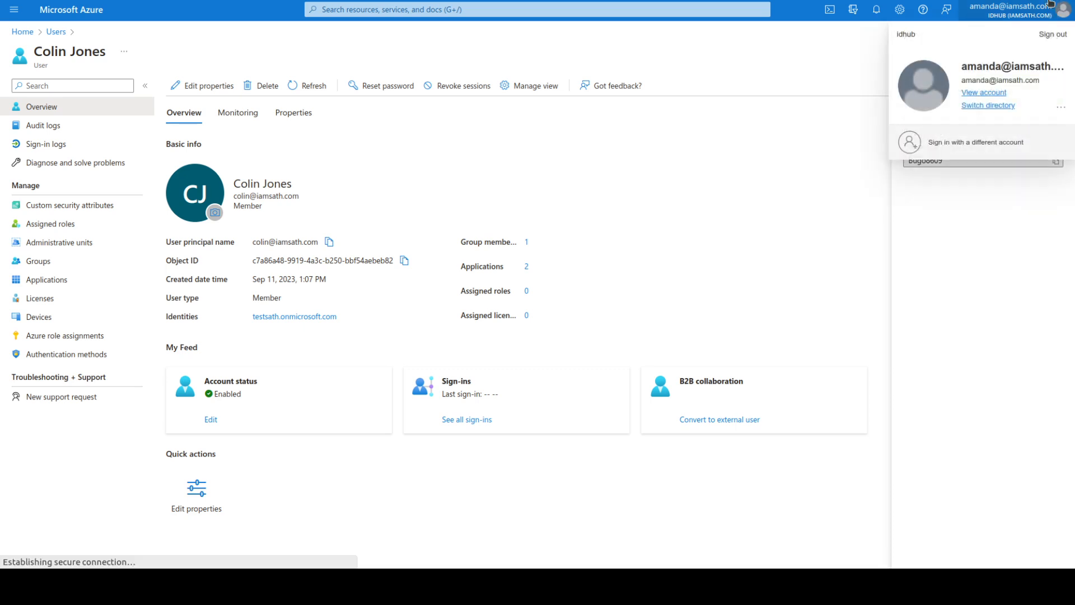
{"action": "left_click", "coordinate": [1052, 34]}
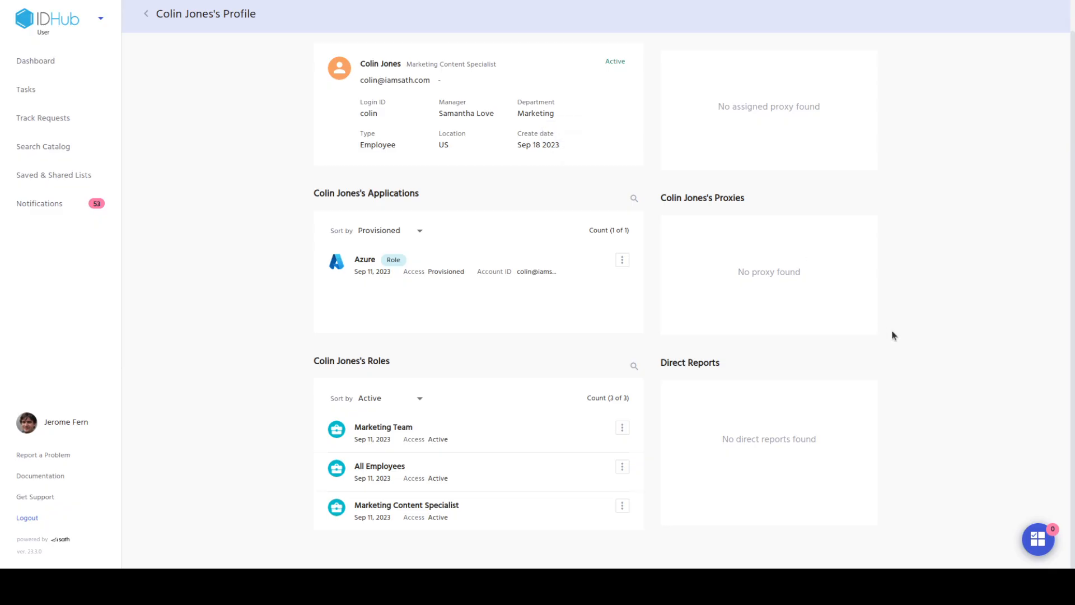
Log the administrator out of IDHub from the sidebar
{"action": "left_click", "coordinate": [72, 517]}
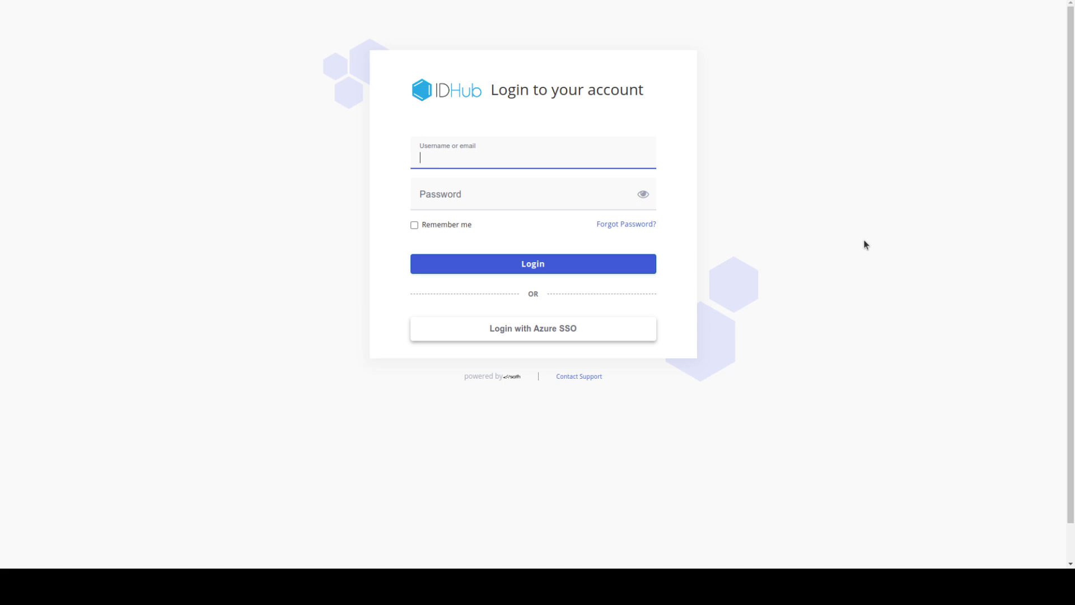
Sign in through Azure SSO as another account, using the new user's e-mail and temporary password
{"action": "left_click", "coordinate": [593, 332]}
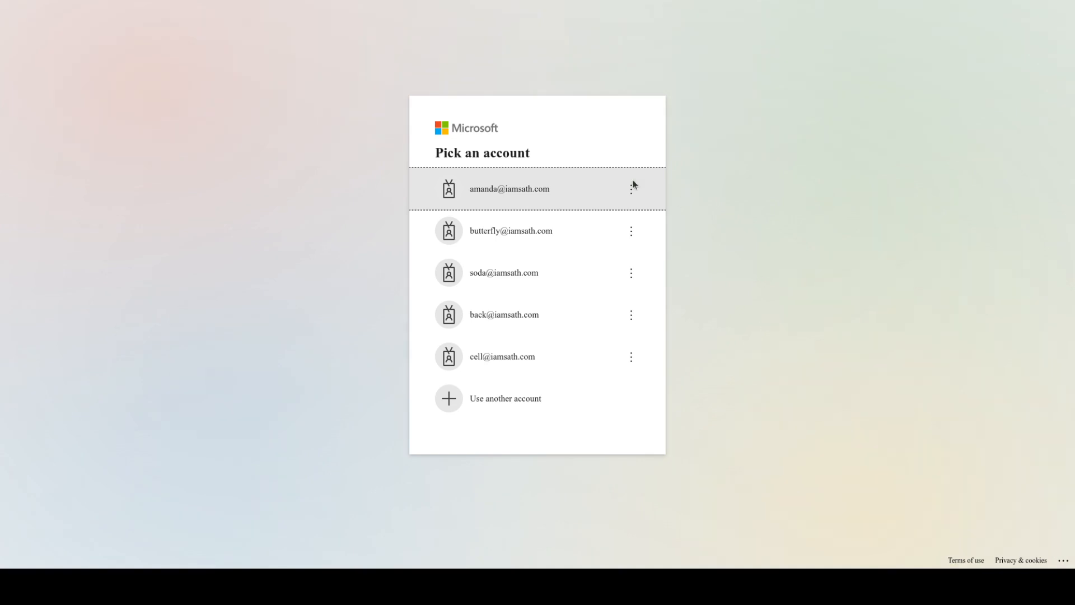
{"action": "left_click", "coordinate": [548, 399]}
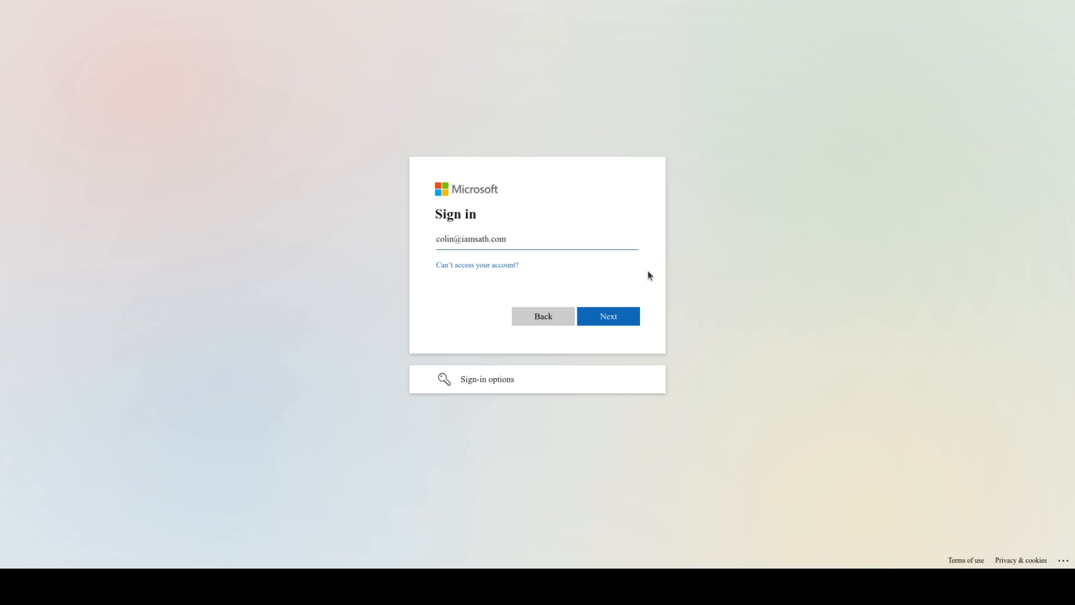
{"action": "left_click", "coordinate": [639, 314]}
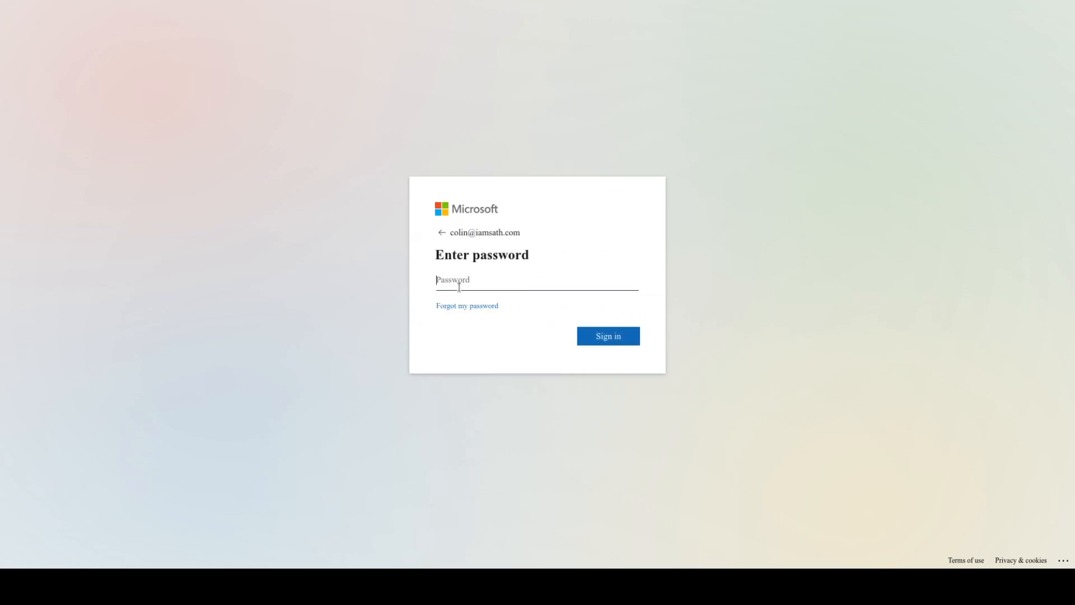
{"action": "type", "text": "********"}
{"action": "left_click", "coordinate": [608, 343]}
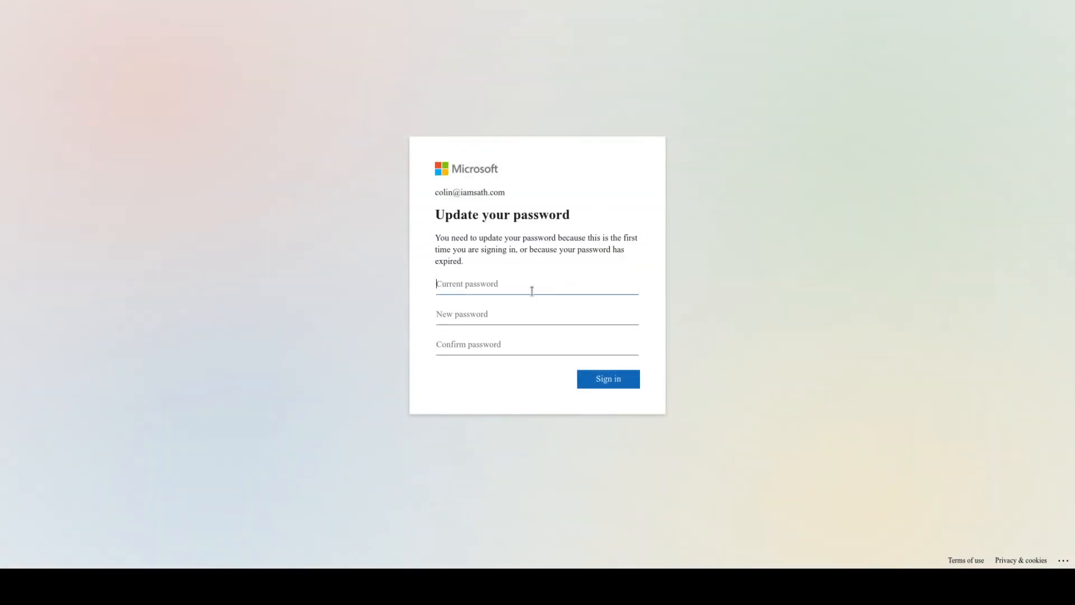
Replace the temporary password with a new password and finish signing in to IDHub
{"action": "type", "text": "********"}
{"action": "key", "text": "Tab"}
{"action": "type", "text": "****"}
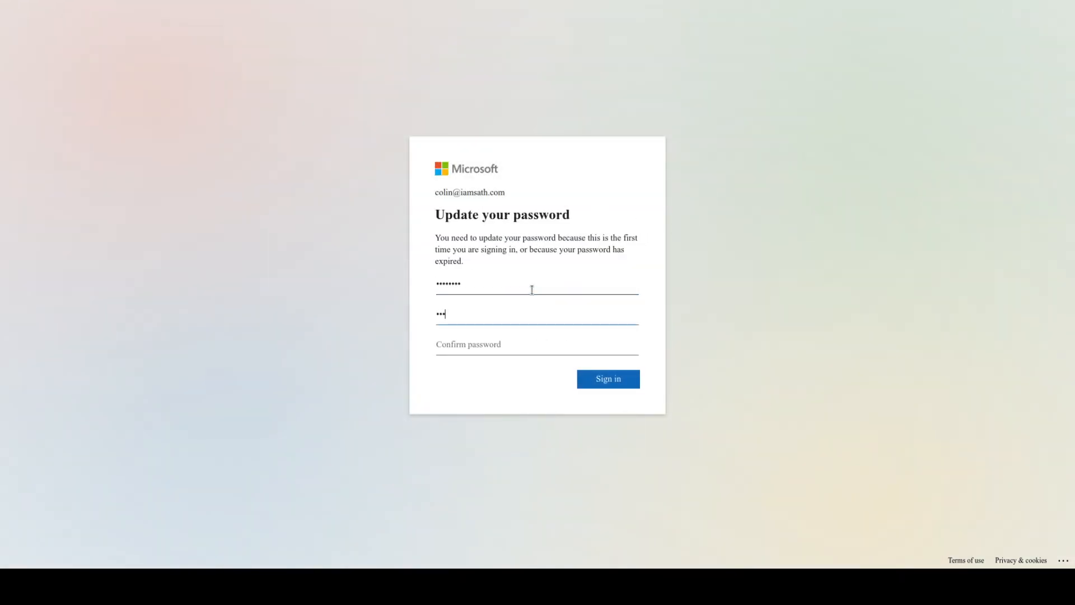
{"action": "type", "text": "**************"}
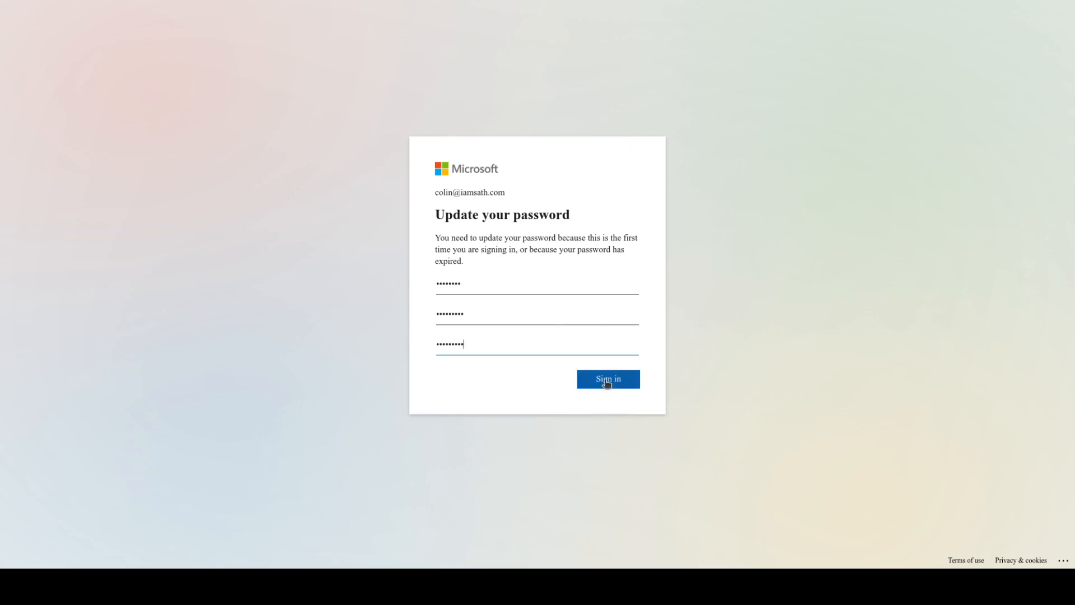
{"action": "left_click", "coordinate": [606, 381]}
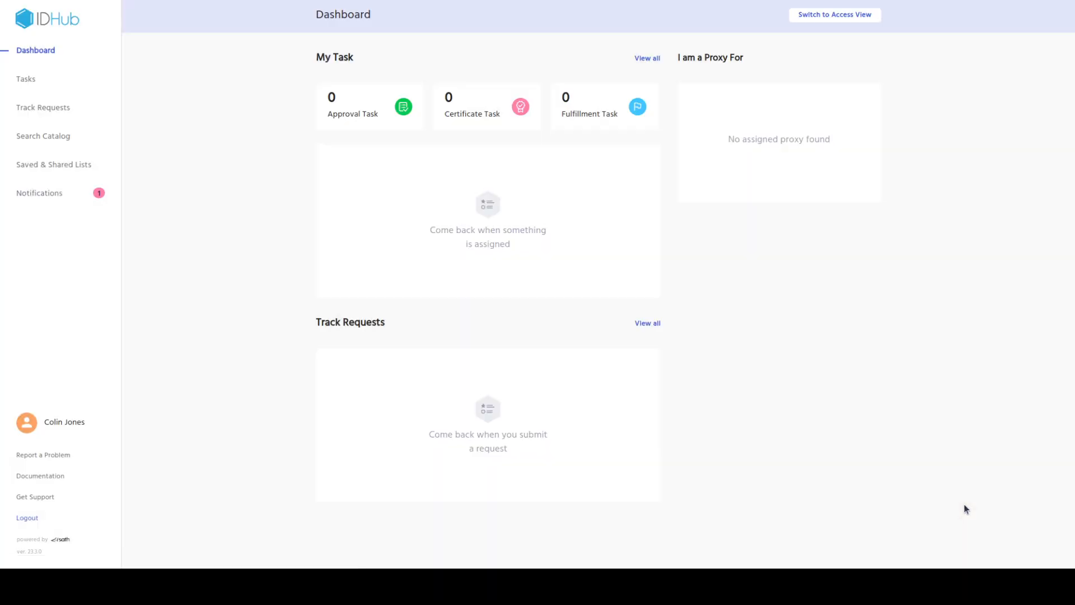
Open My Profile via the user name at the bottom of the IDHub sidebar
{"action": "left_click", "coordinate": [47, 420]}
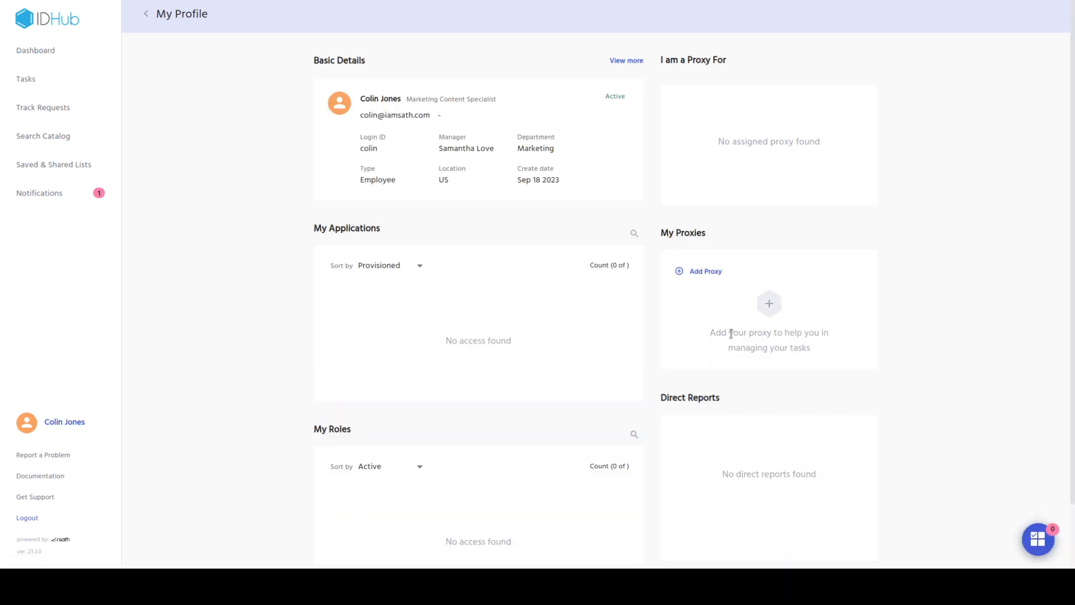